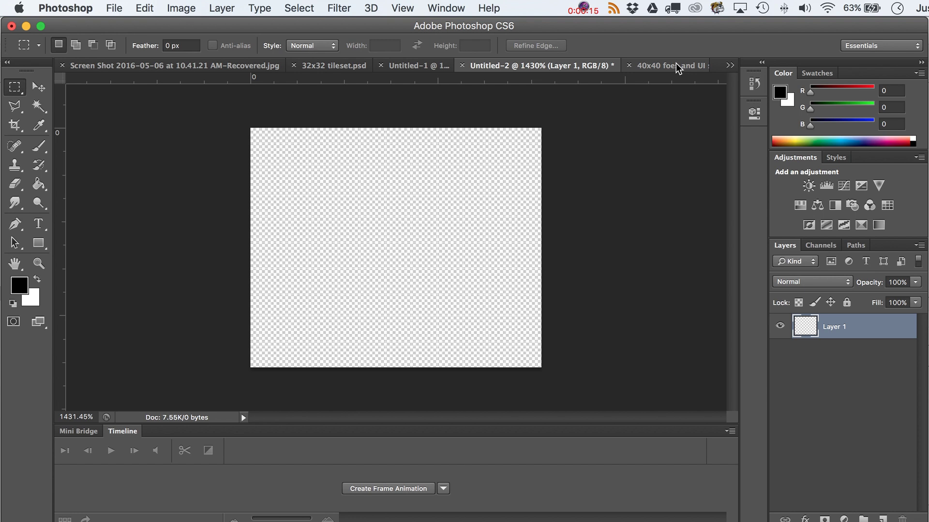
Switch to the 40x40 foes and UI spritesheet and zoom it to 200%
click(441, 6)
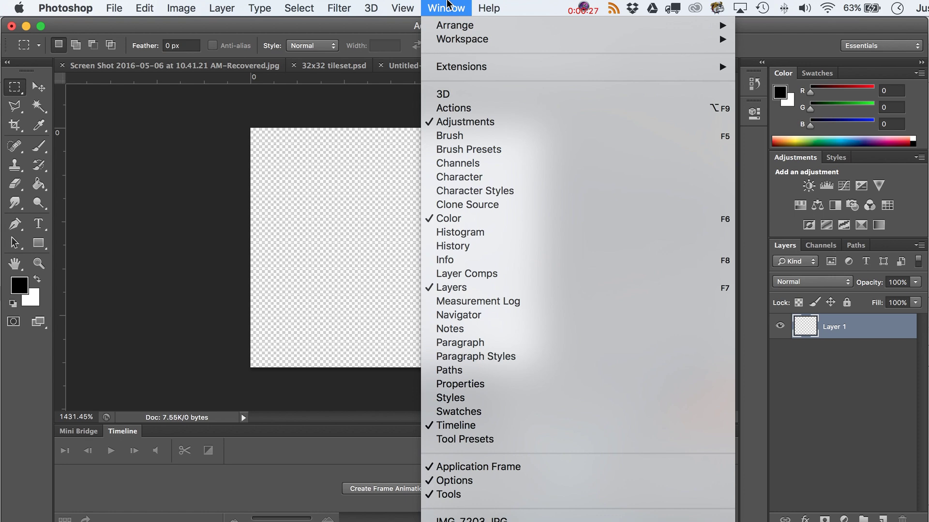
click(448, 5)
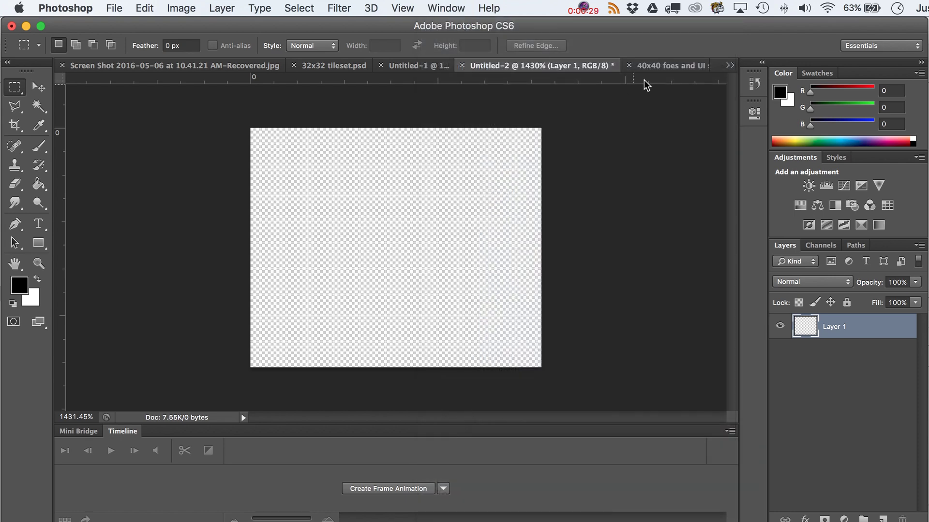
click(675, 71)
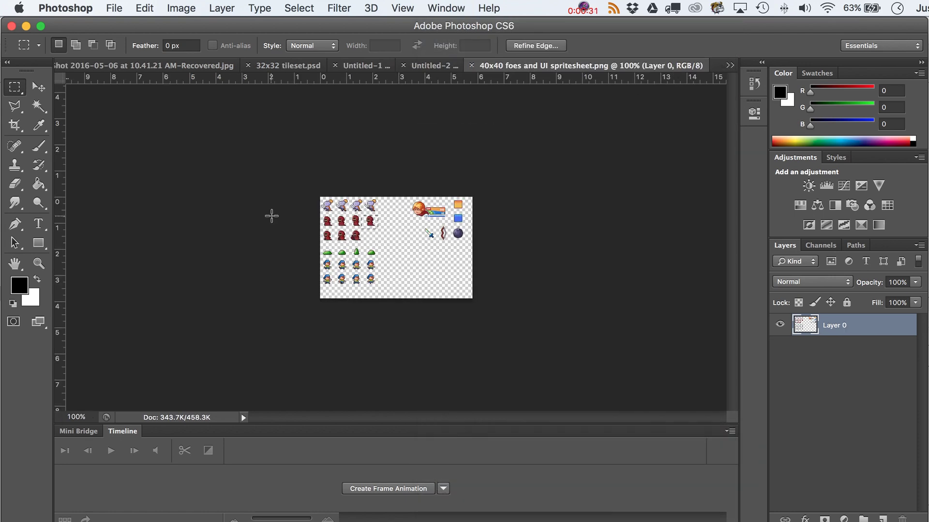
click(39, 263)
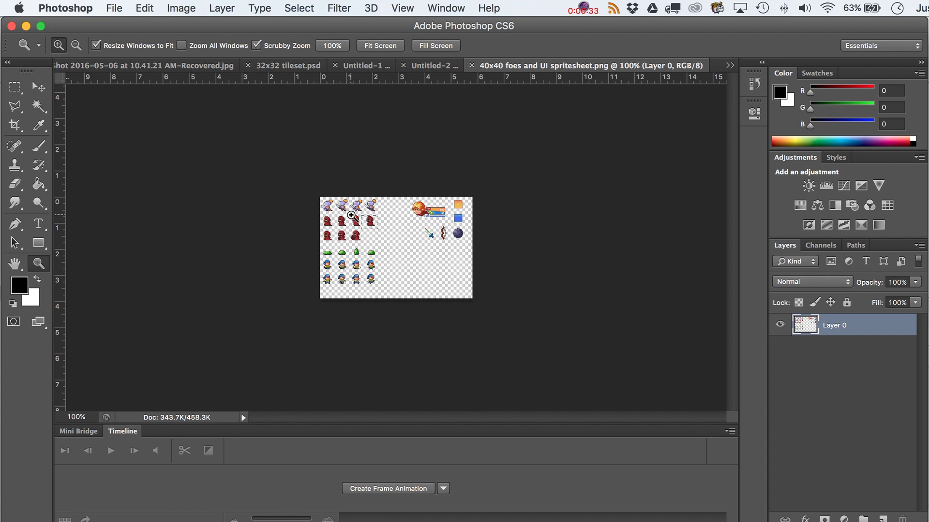
click(411, 236)
Marquee-select the first red hooded sprite, then go back to Untitled-2
click(15, 87)
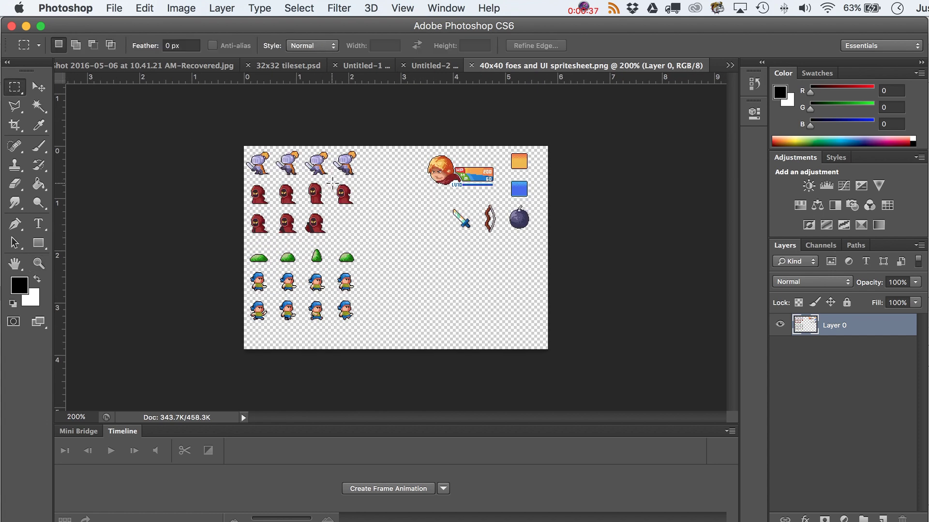
drag(333, 184, 353, 206)
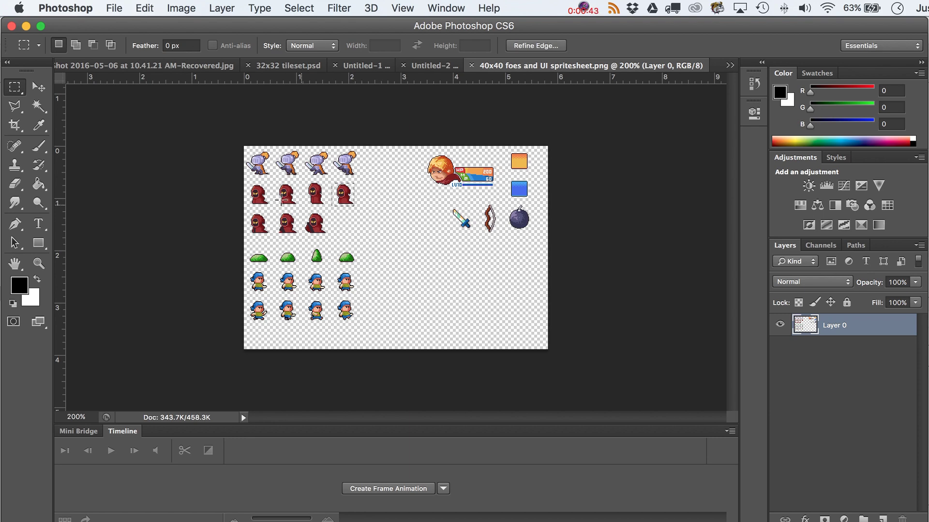
drag(248, 182, 283, 219)
click(237, 175)
mouse_move(243, 183)
mouse_down()
mouse_move(280, 216)
mouse_move(273, 206)
mouse_up()
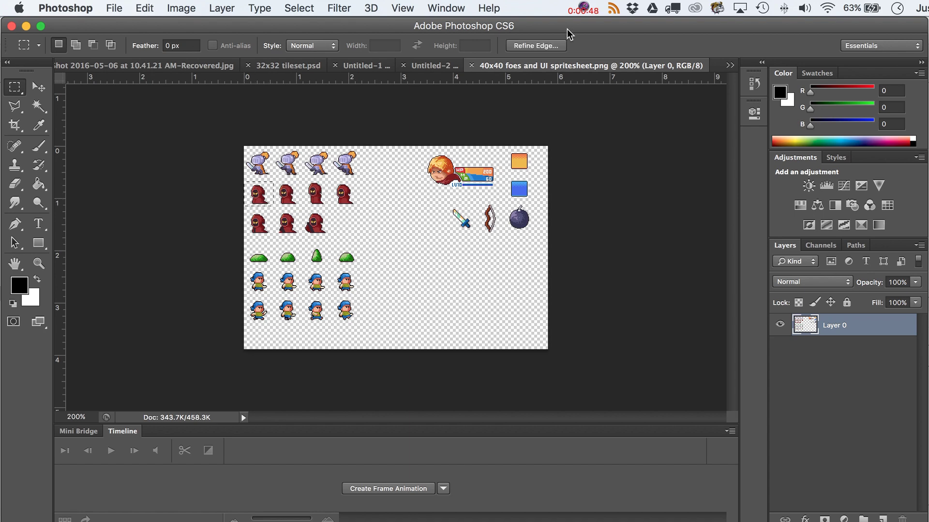
click(444, 67)
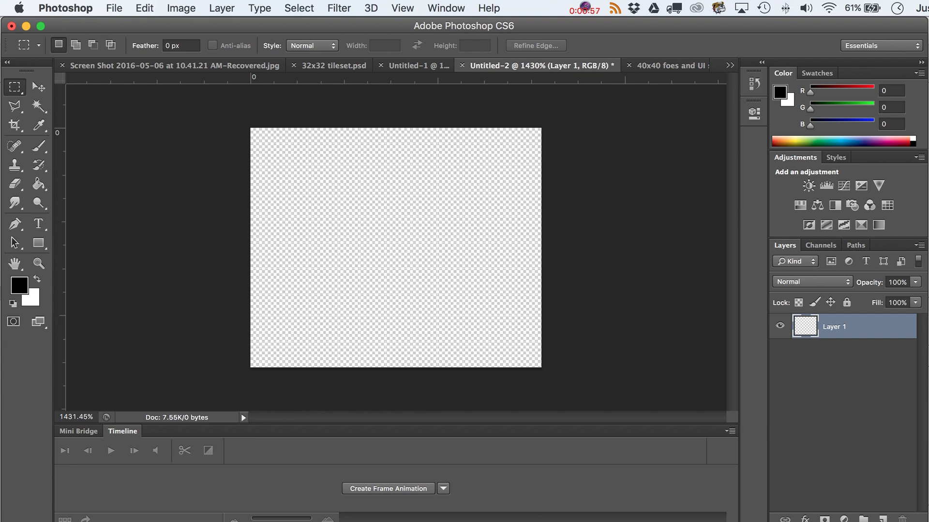
Turn on timeline shortcut keys and create a frame animation with one empty frame
click(729, 430)
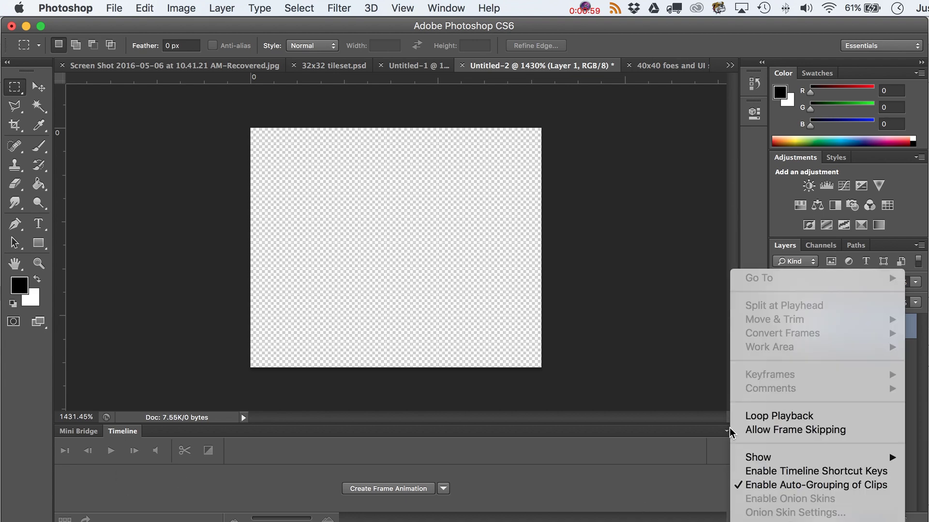
click(702, 436)
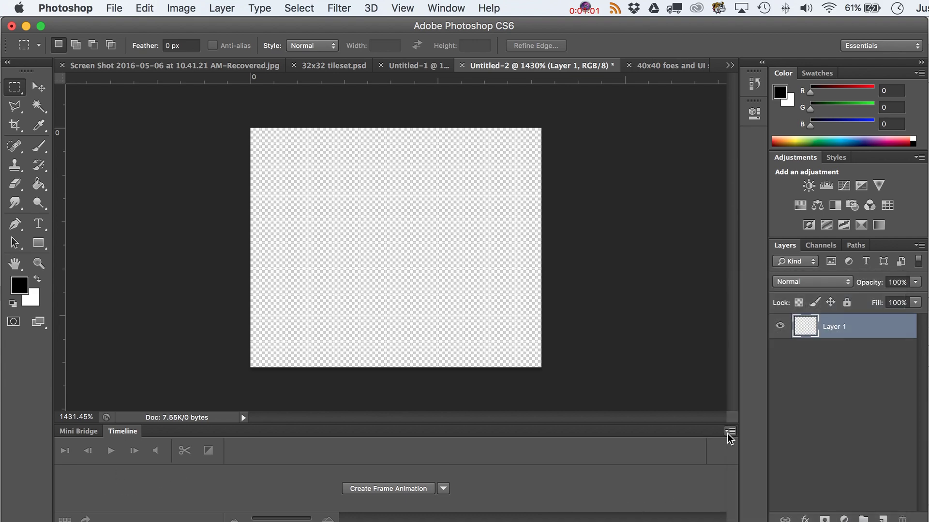
click(727, 432)
mouse_move(760, 464)
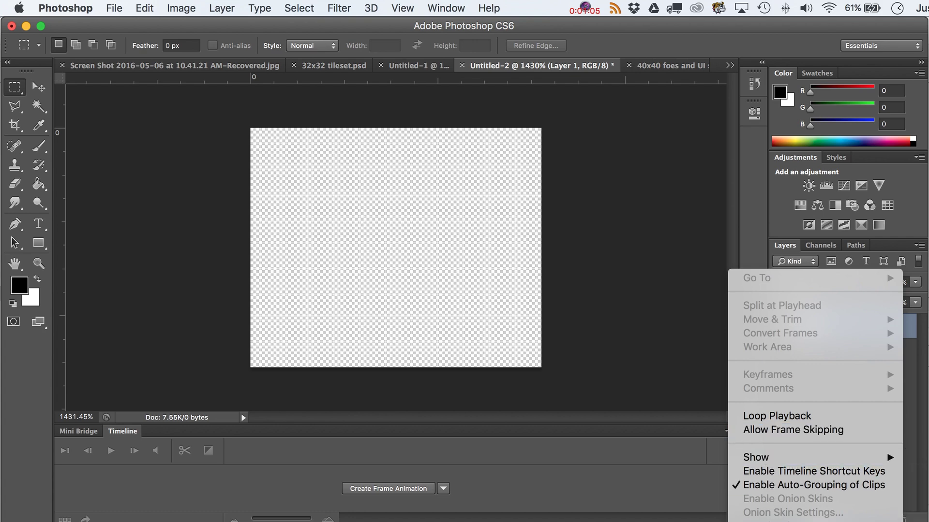
click(763, 470)
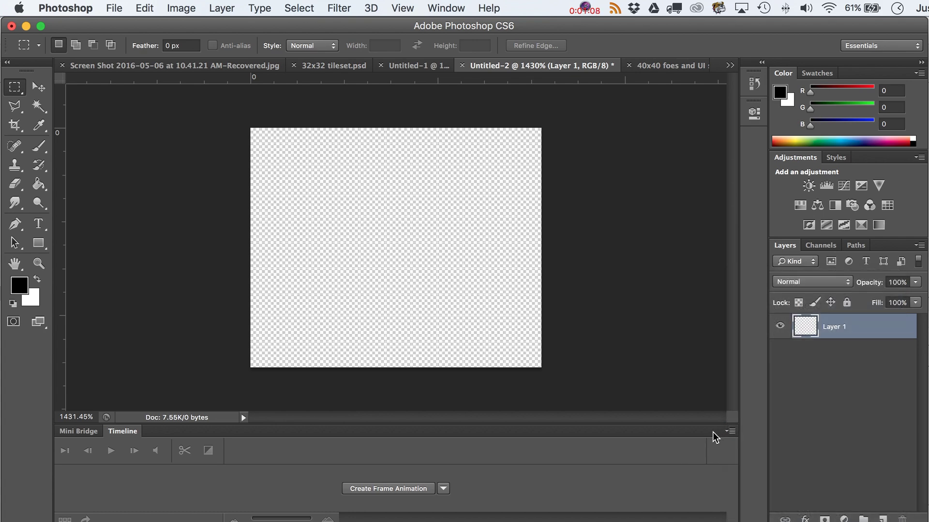
click(404, 489)
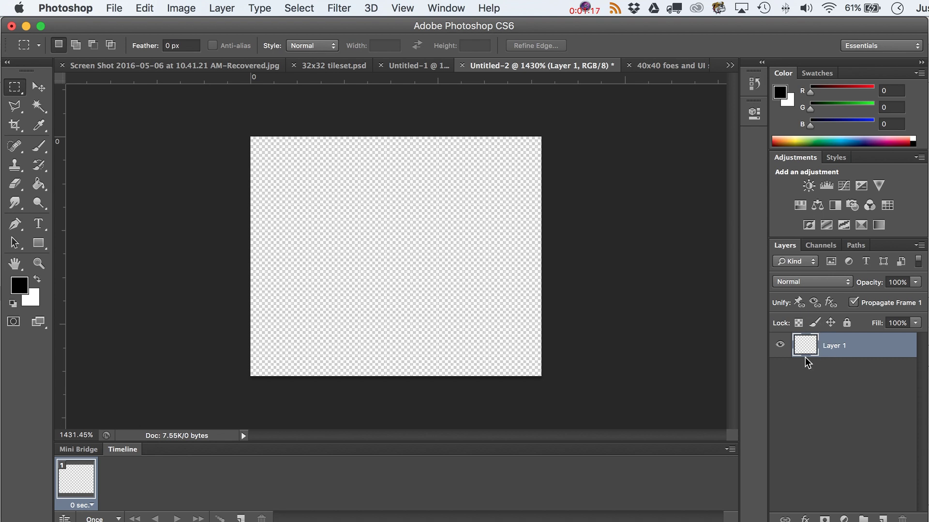
click(728, 449)
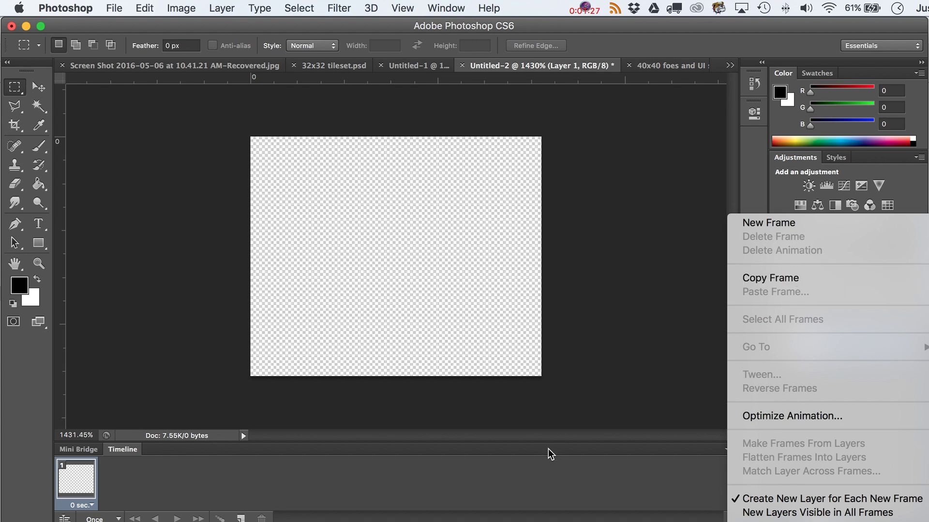
Paste the red hooded sprite and move it down onto the canvas bottom edge
click(687, 380)
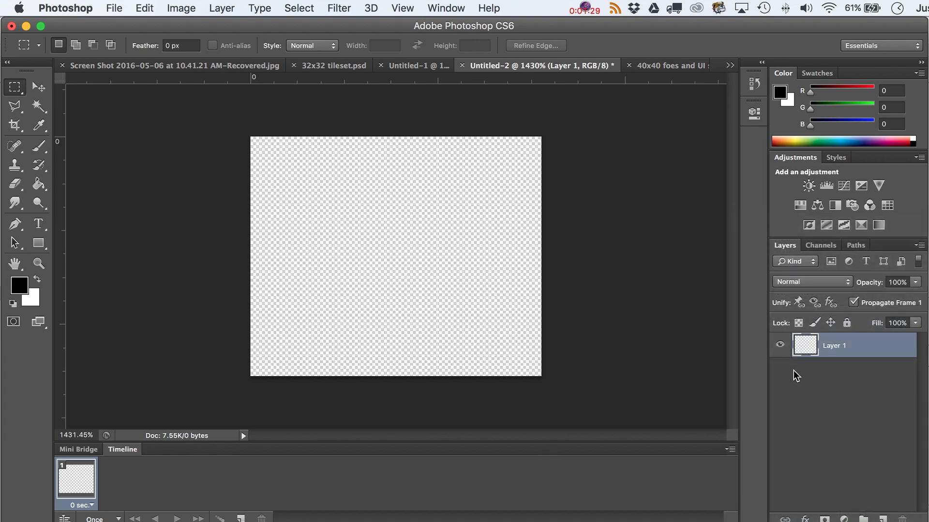
key(super+v)
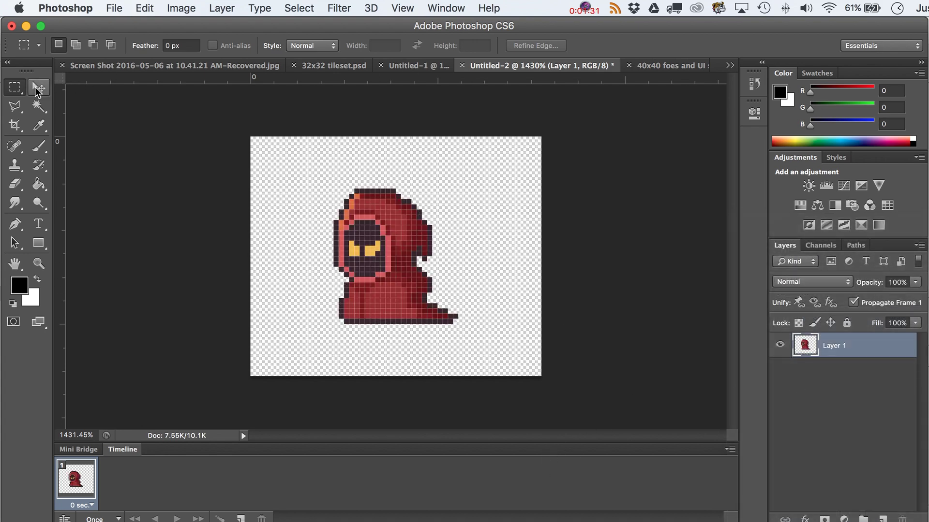
click(35, 87)
drag(419, 261, 419, 313)
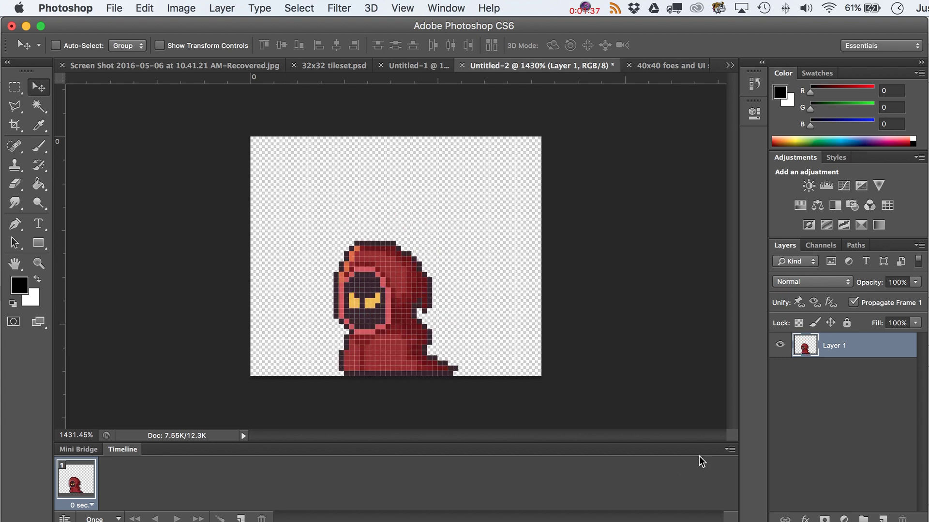
click(728, 449)
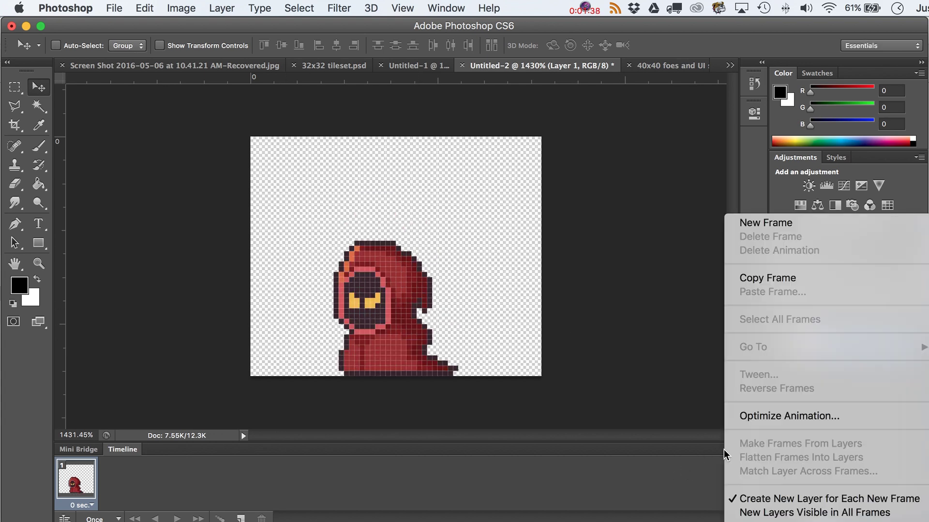
Add frame 2 with Layer 1 hidden, then marquee the second hooded sprite on the spritesheet
click(757, 224)
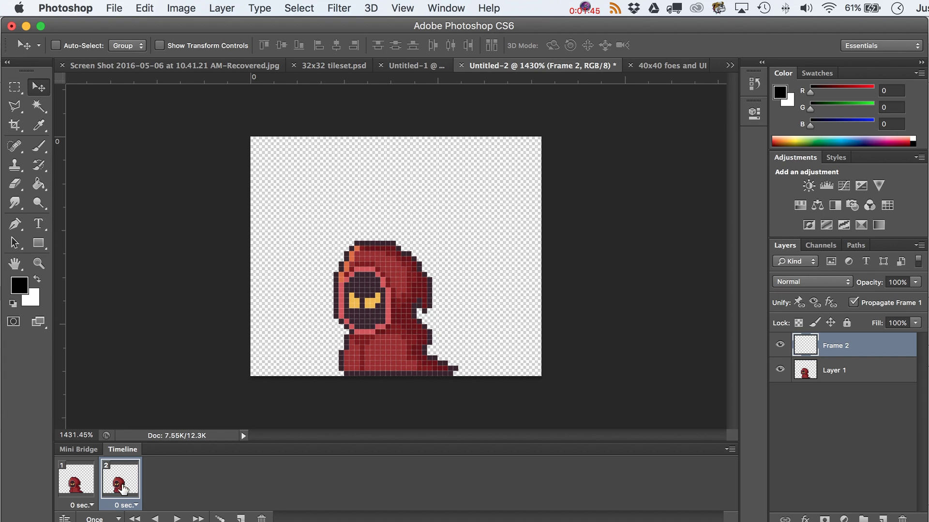
click(780, 371)
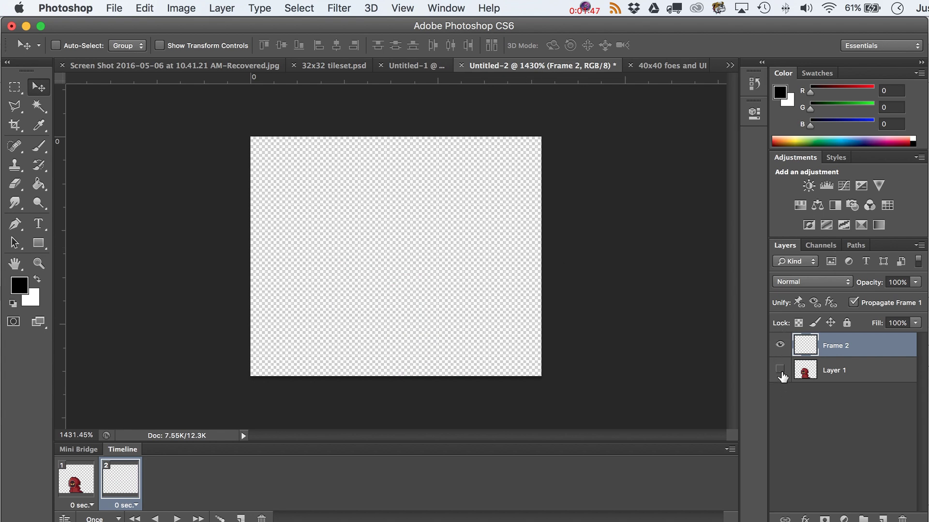
click(670, 65)
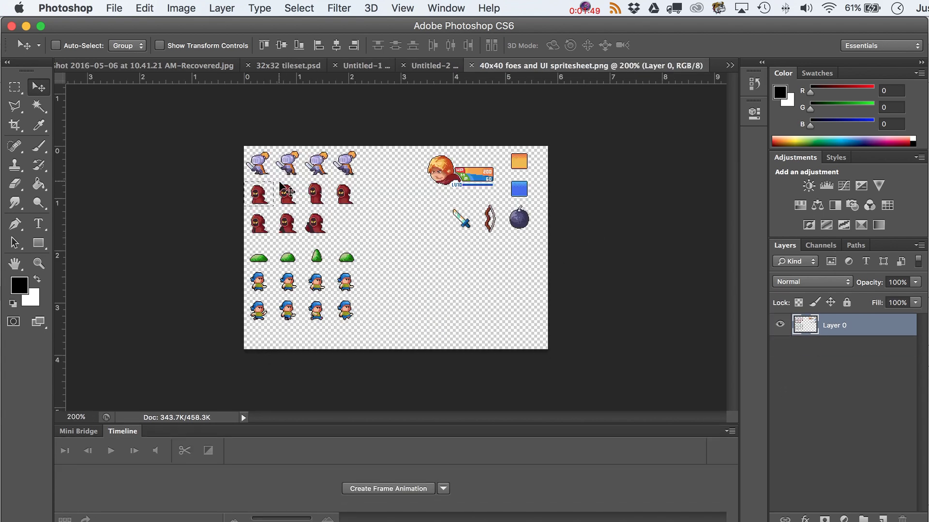
key(super+d)
click(14, 86)
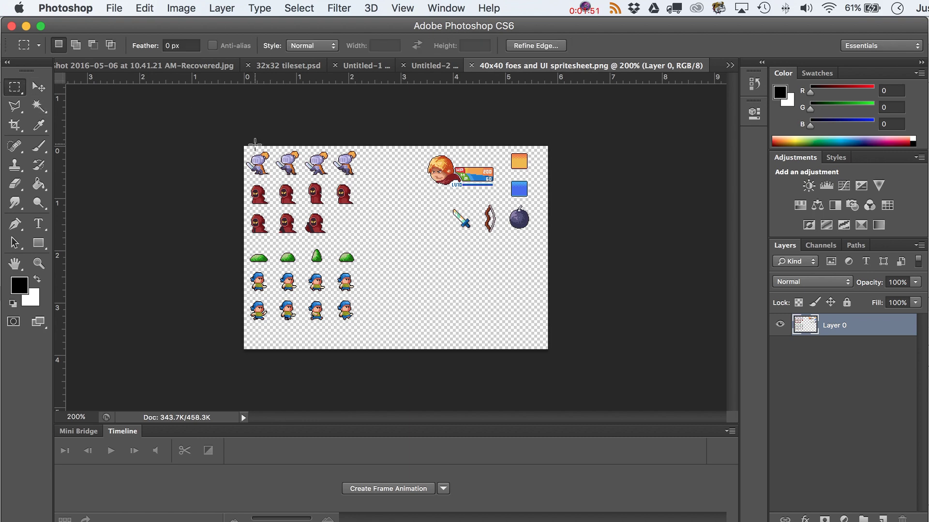
drag(278, 184, 300, 205)
Paste the second hooded sprite into Untitled-2 and drag it to the canvas bottom
click(426, 65)
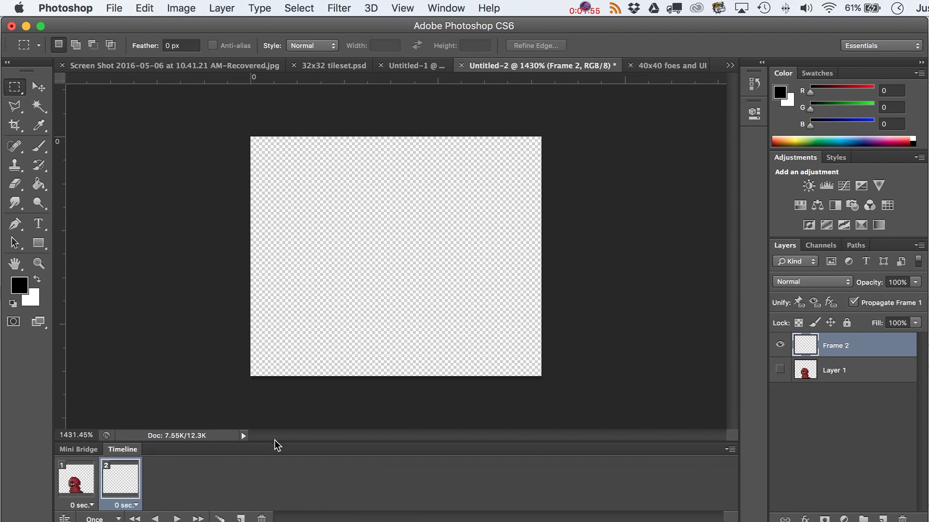
key(super+v)
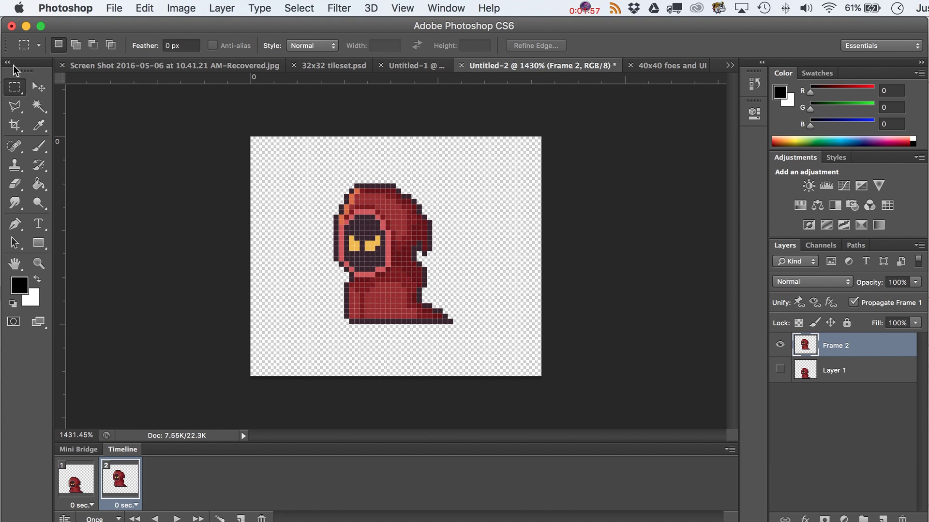
click(39, 87)
drag(380, 226, 376, 274)
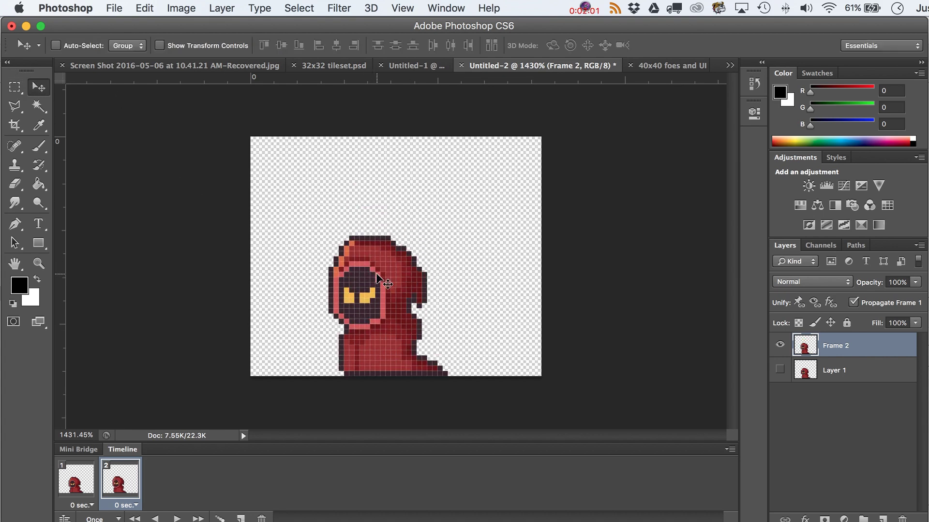
click(779, 370)
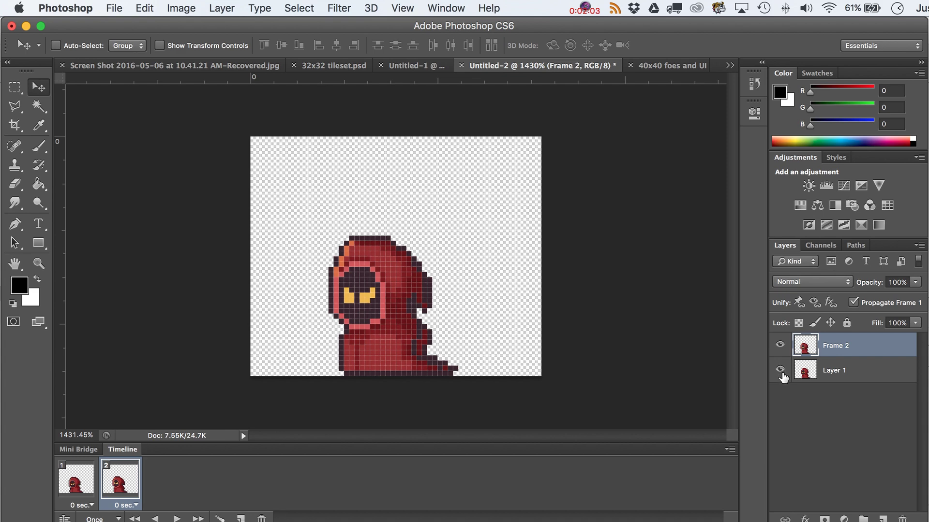
Nudge the frame 2 sprite one pixel right and hide Layer 1 in this frame
key(shift+Right)
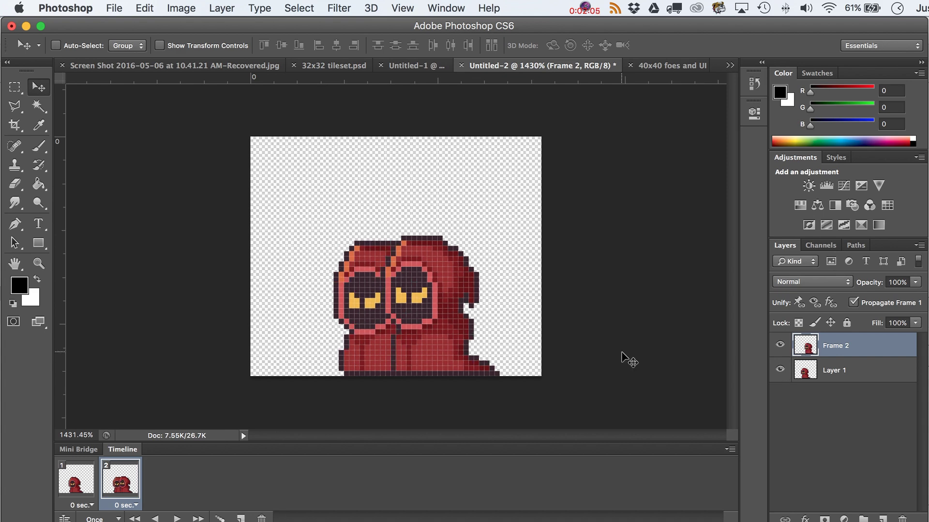
key(shift+Left)
key(Right)
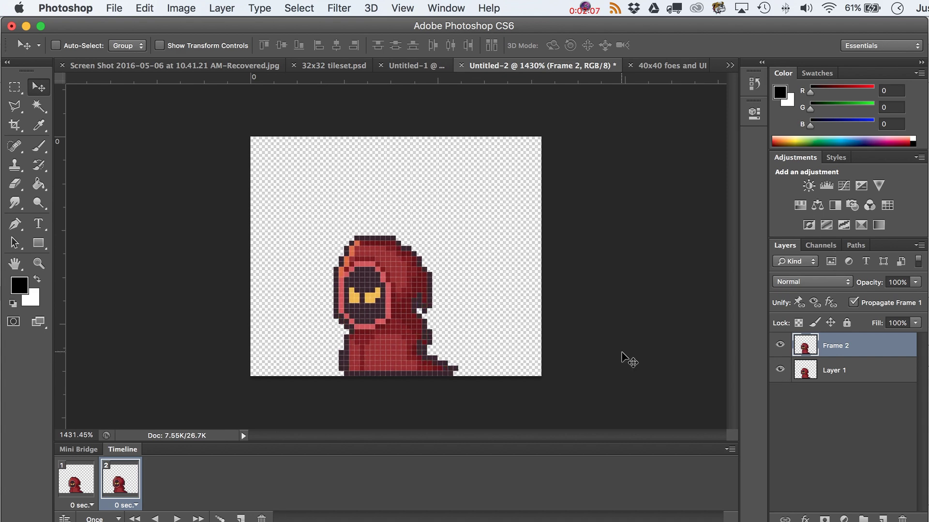
click(780, 371)
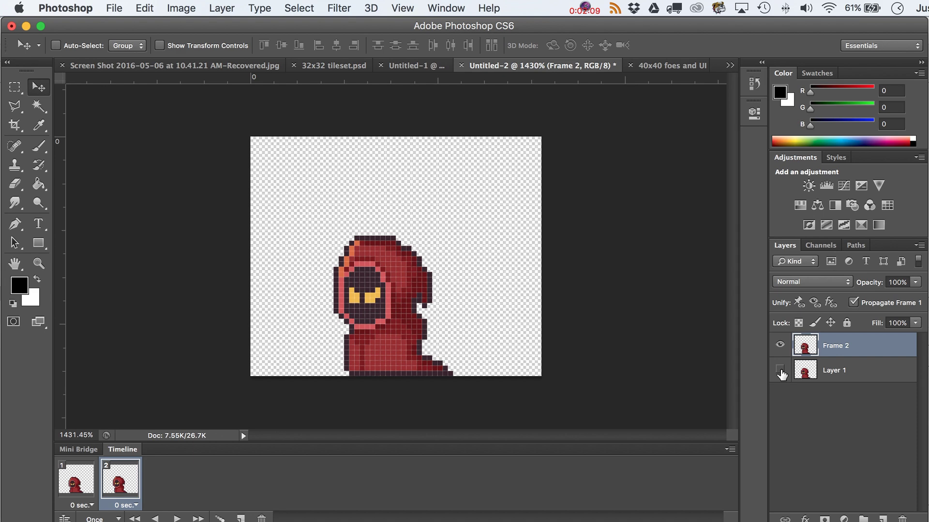
click(780, 345)
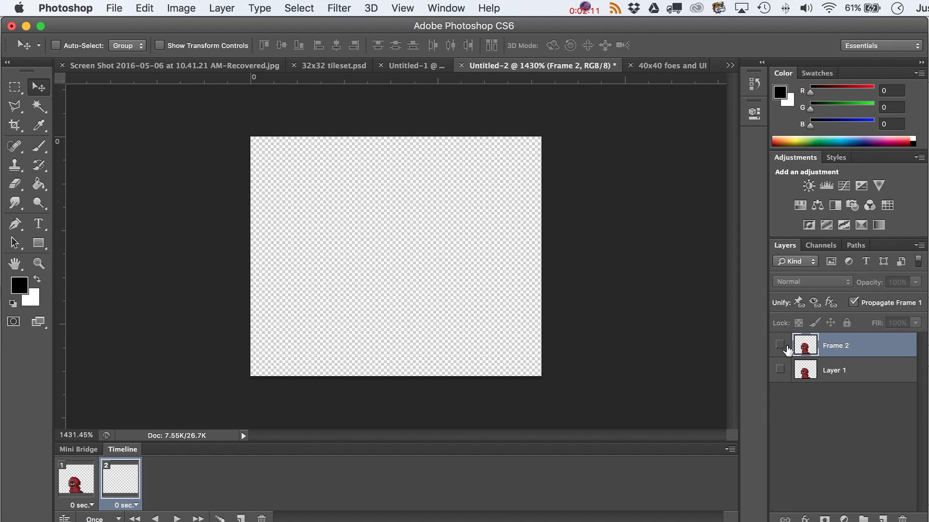
click(780, 346)
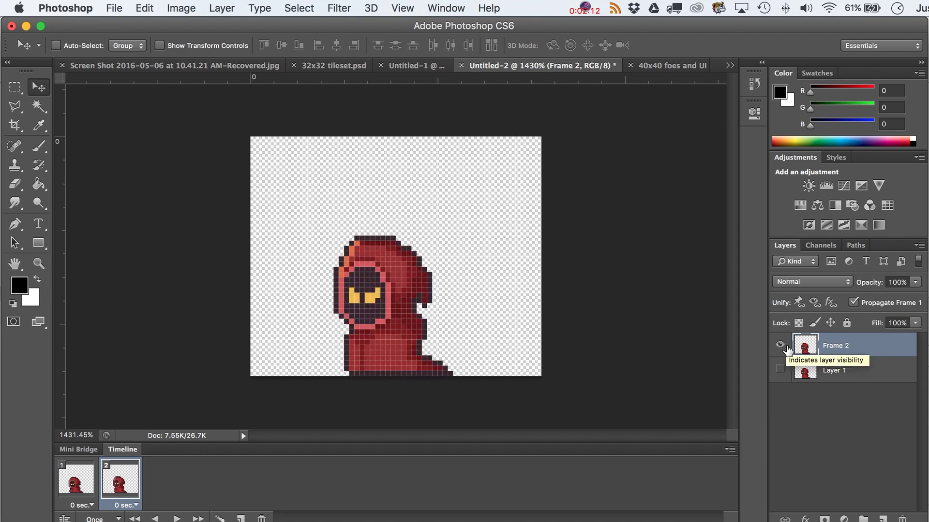
click(729, 451)
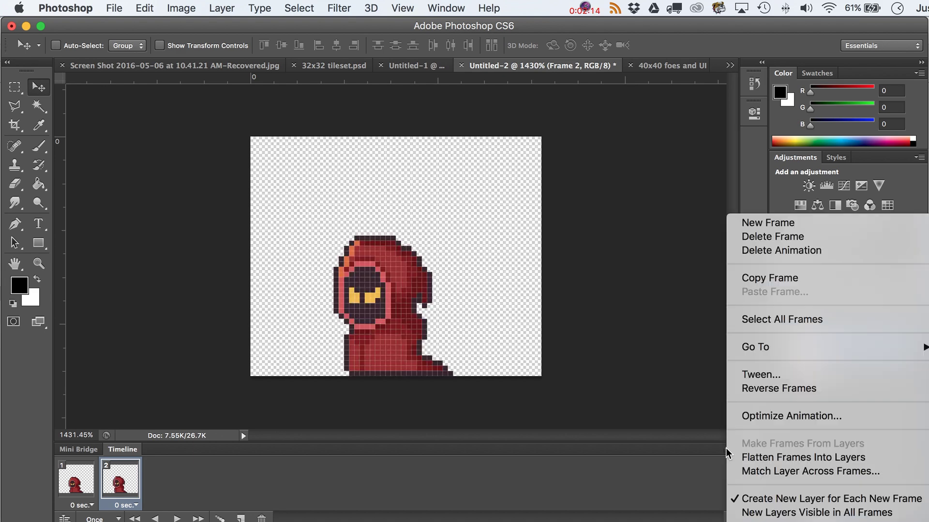
Add a third frame, hide the Frame 2 sprite, and select the third red hood pose
click(752, 226)
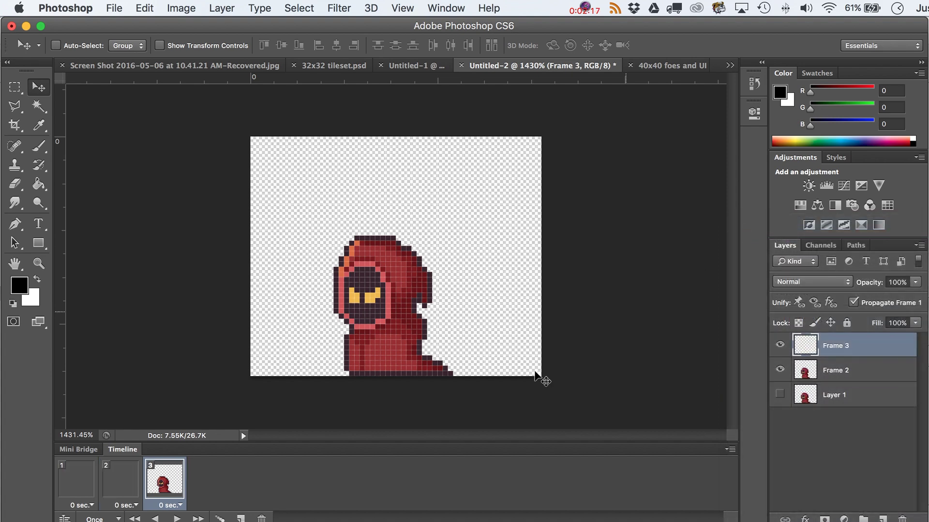
click(780, 371)
click(659, 65)
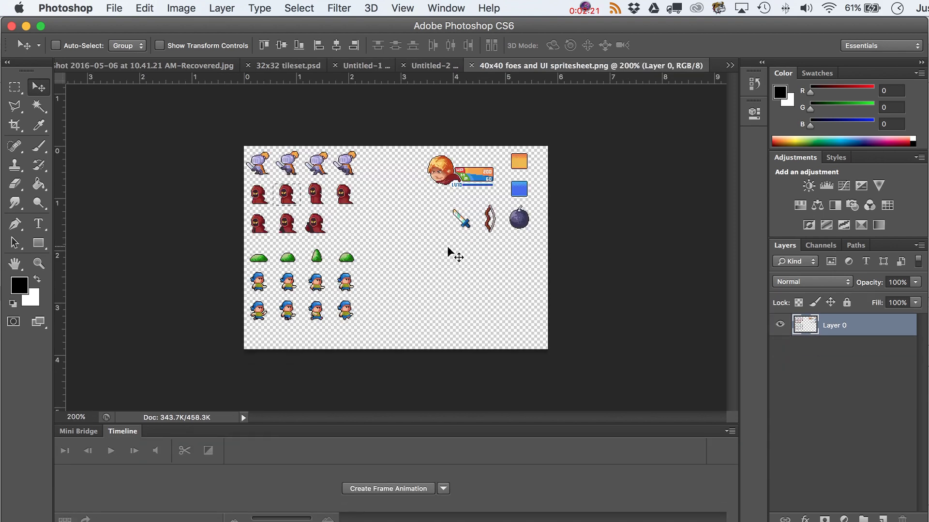
click(14, 87)
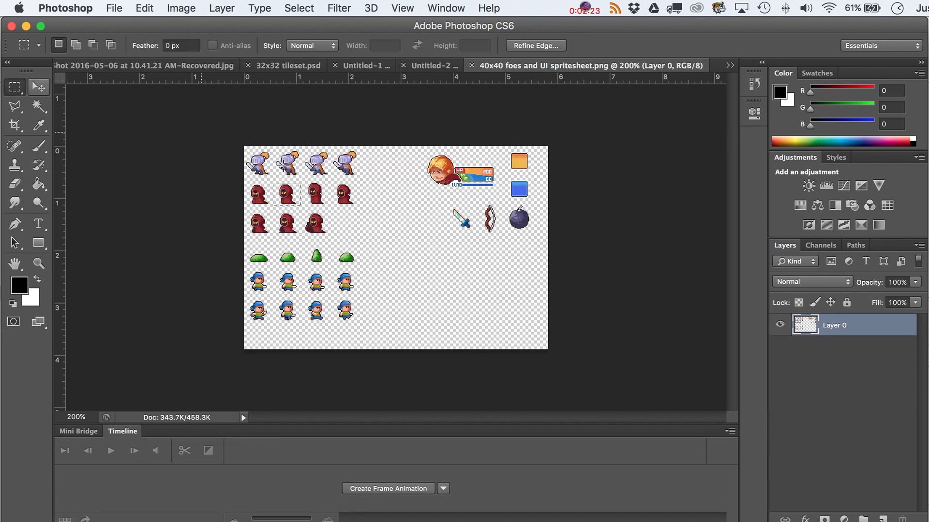
drag(304, 183, 328, 207)
Paste the third hood pose into frame 3 and shift it to the canvas bottom
click(440, 67)
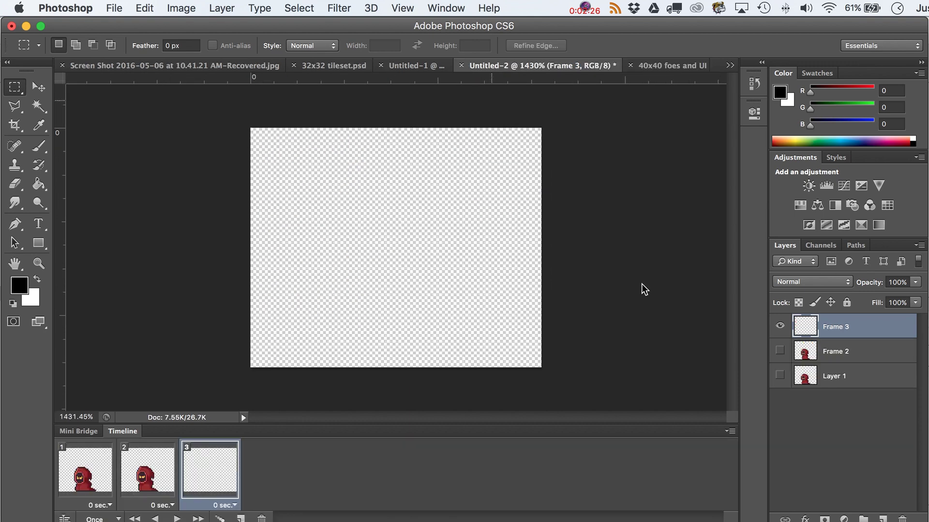
key(super+v)
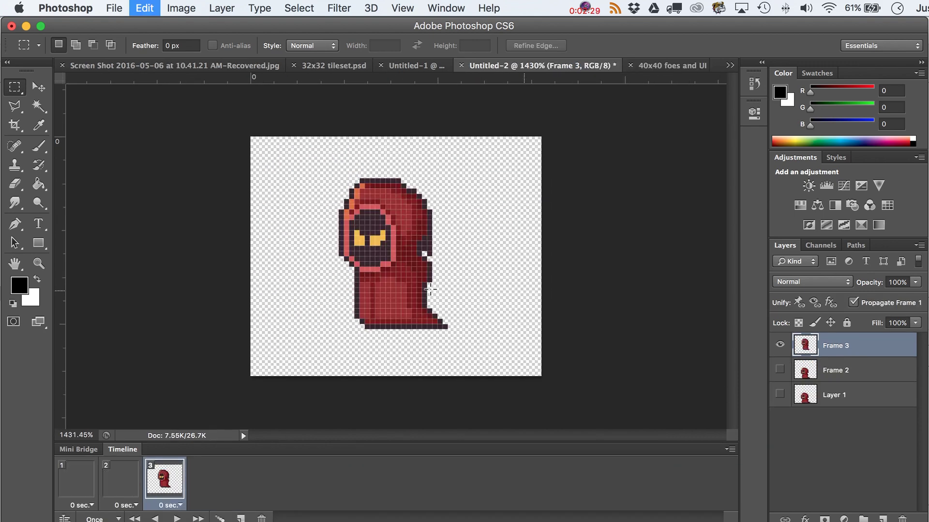
click(39, 87)
drag(390, 283, 388, 303)
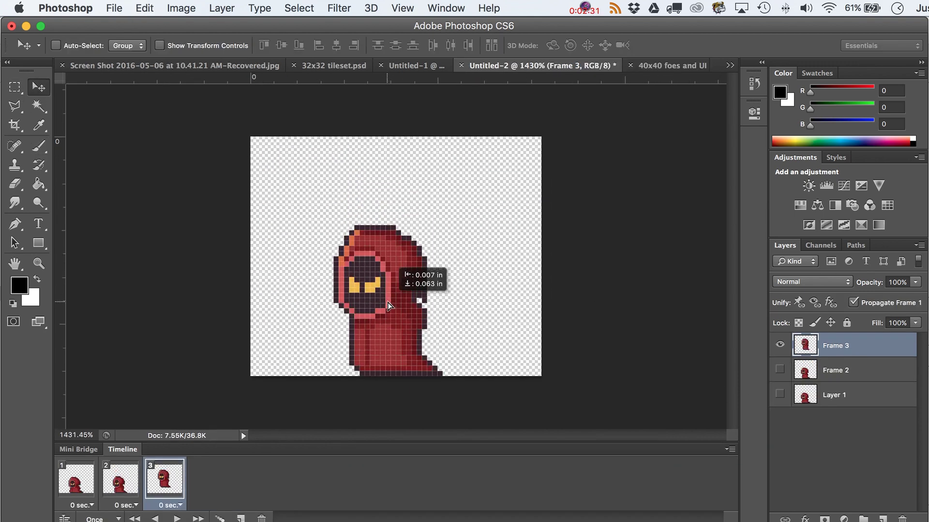
click(780, 370)
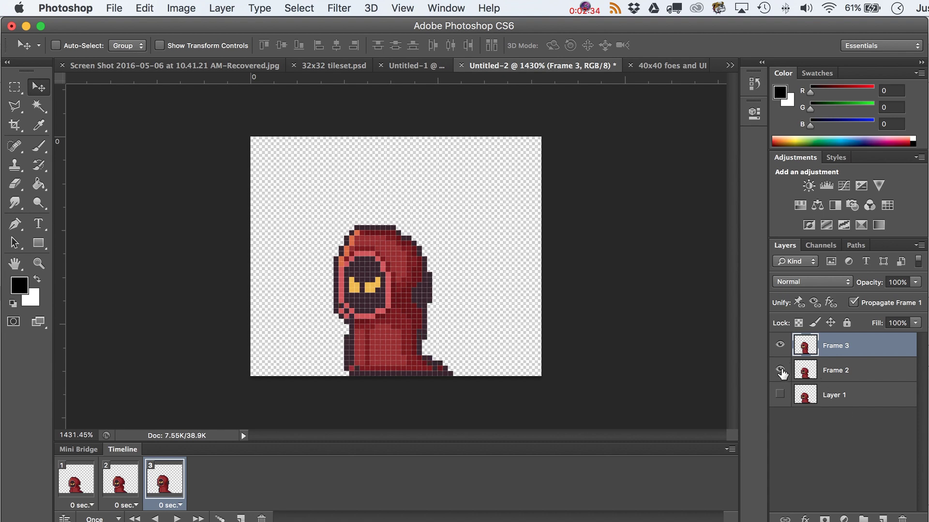
click(779, 370)
click(781, 371)
click(780, 371)
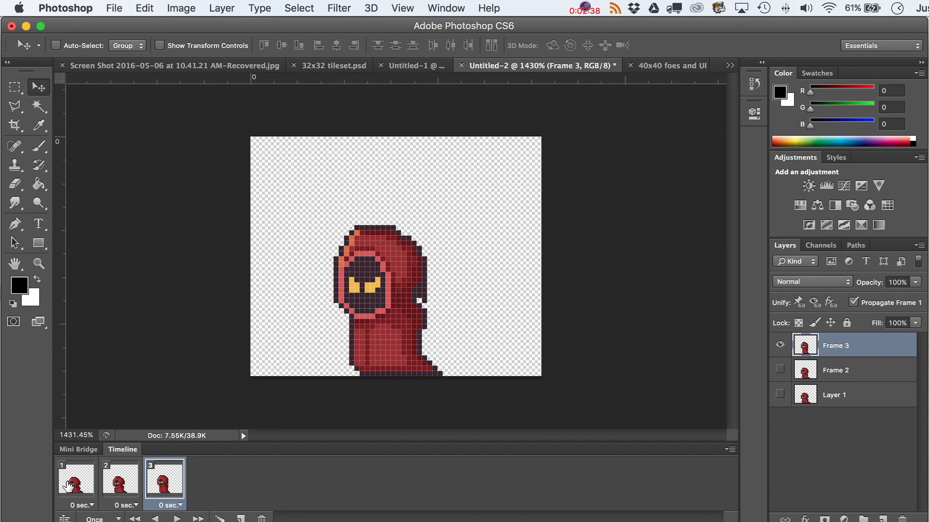
click(174, 518)
click(176, 518)
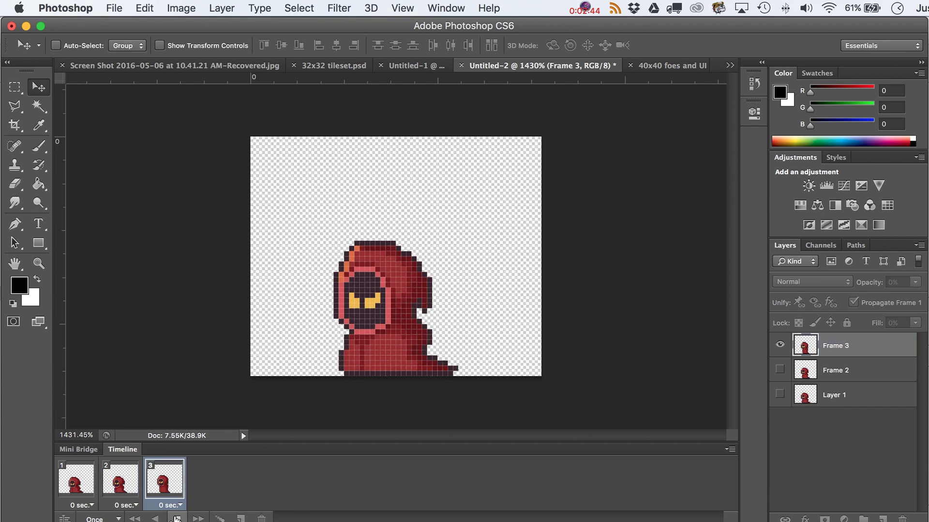
click(177, 518)
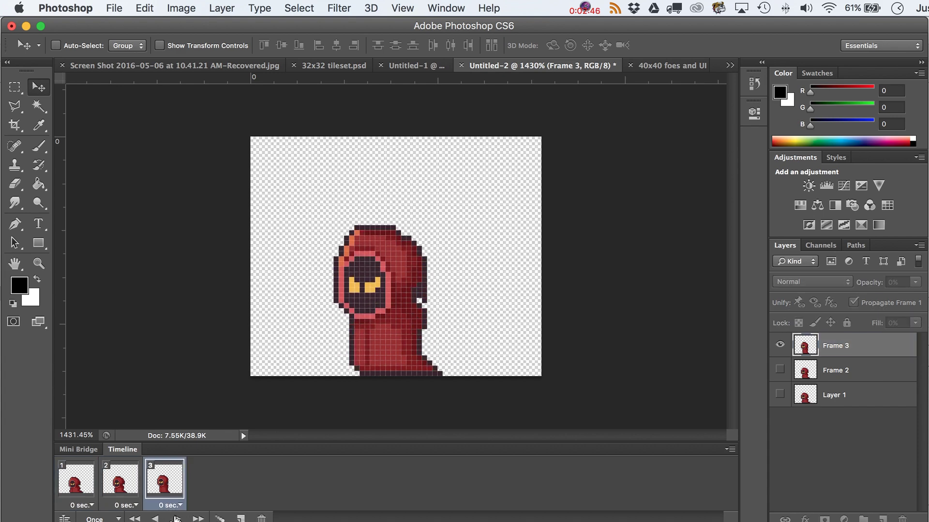
click(177, 519)
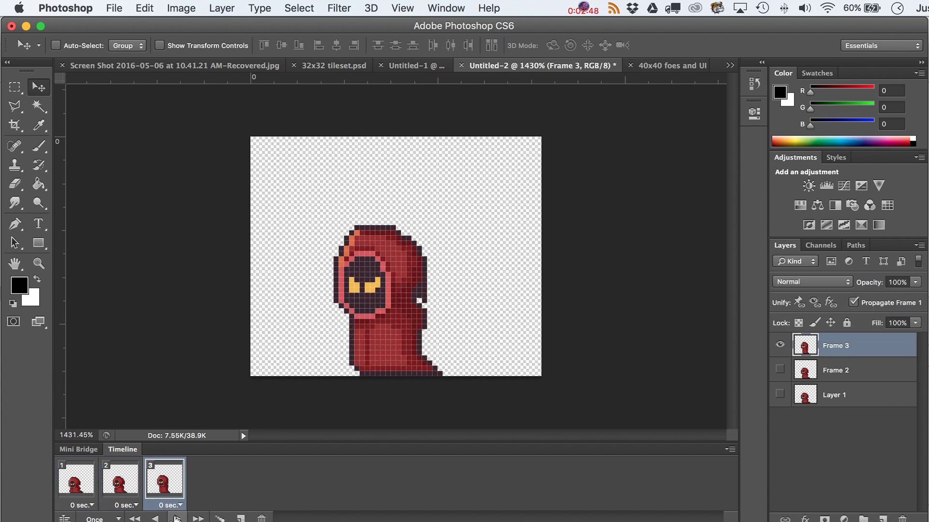
click(176, 518)
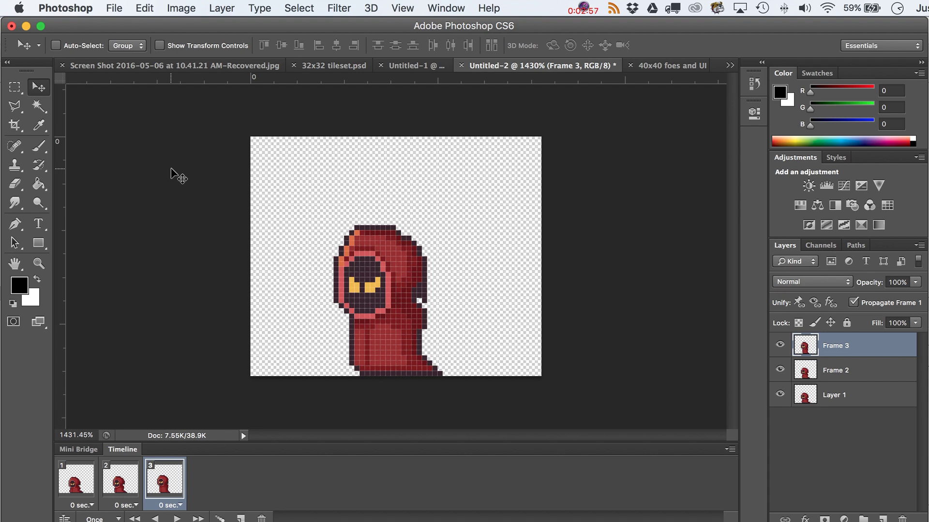
Open the Render Video dialog from File > Export
click(116, 5)
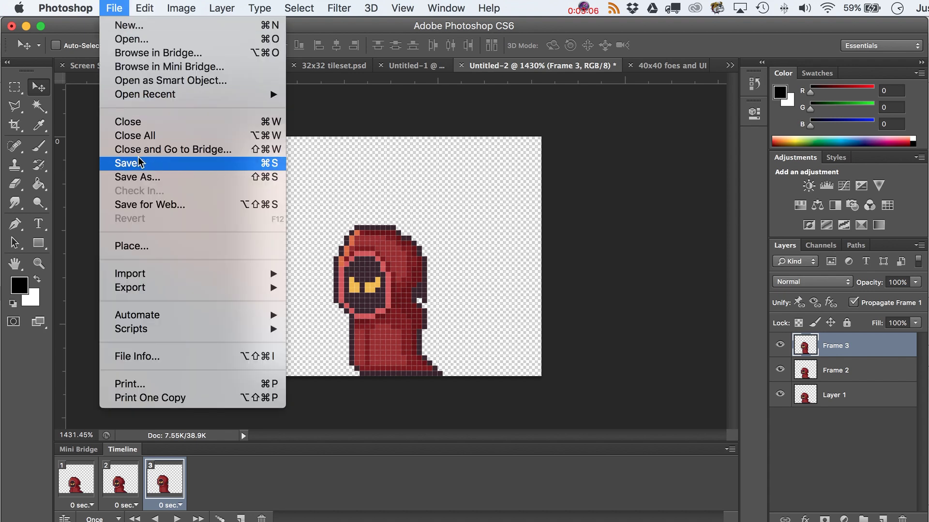
mouse_move(146, 290)
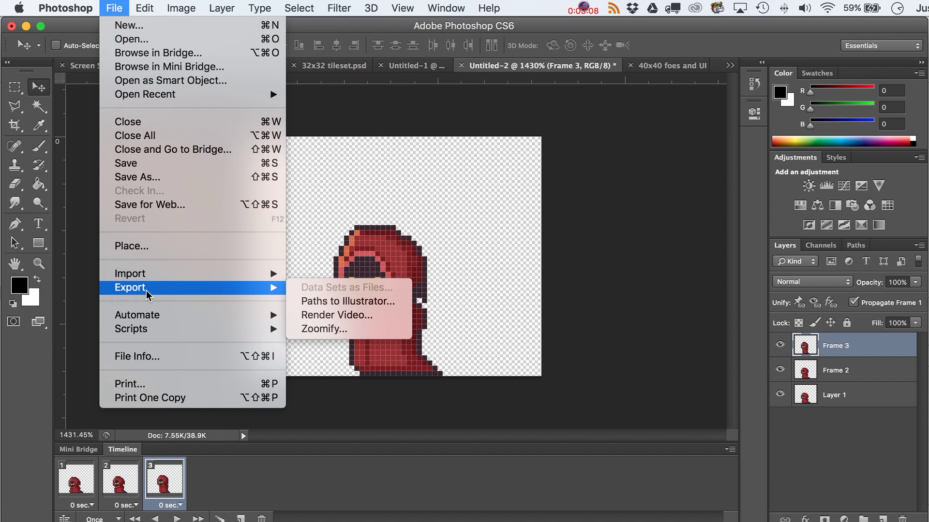
click(380, 314)
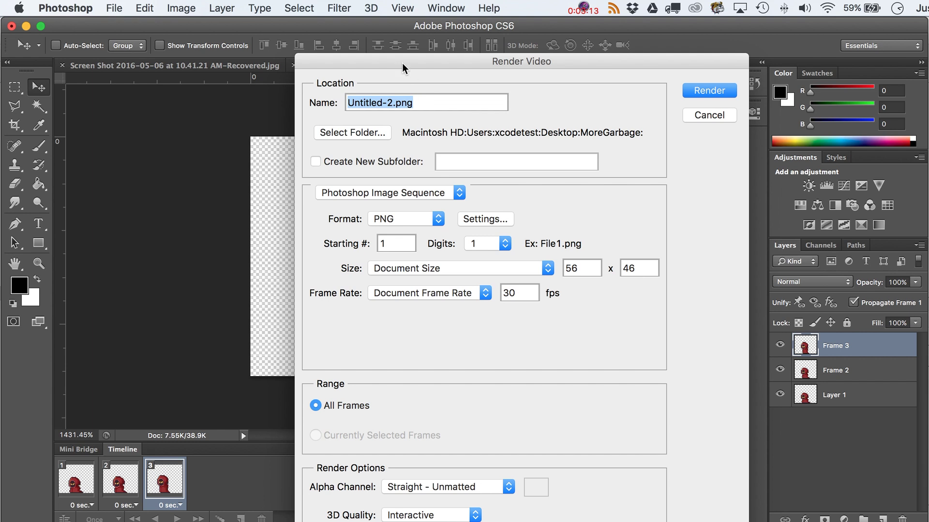
drag(402, 63, 331, 21)
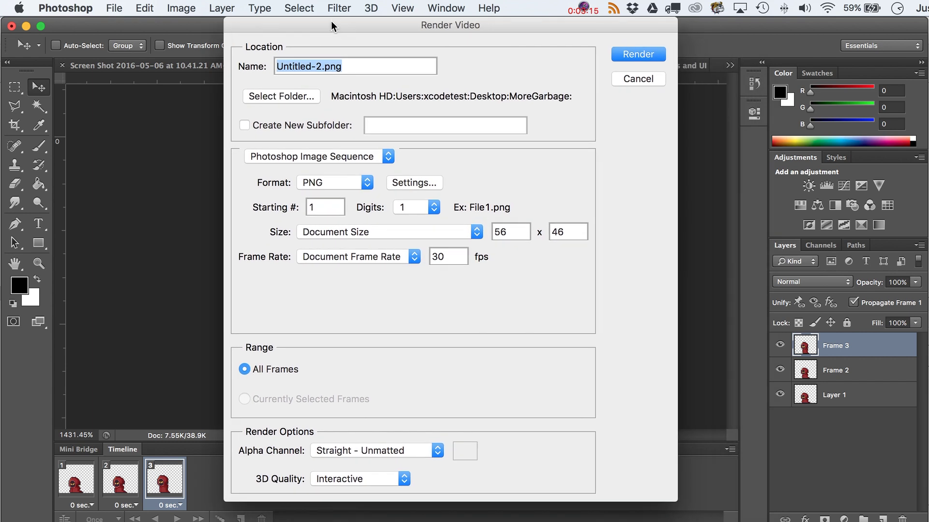
Keep Photoshop Image Sequence output and name the file Jawa.png
click(327, 156)
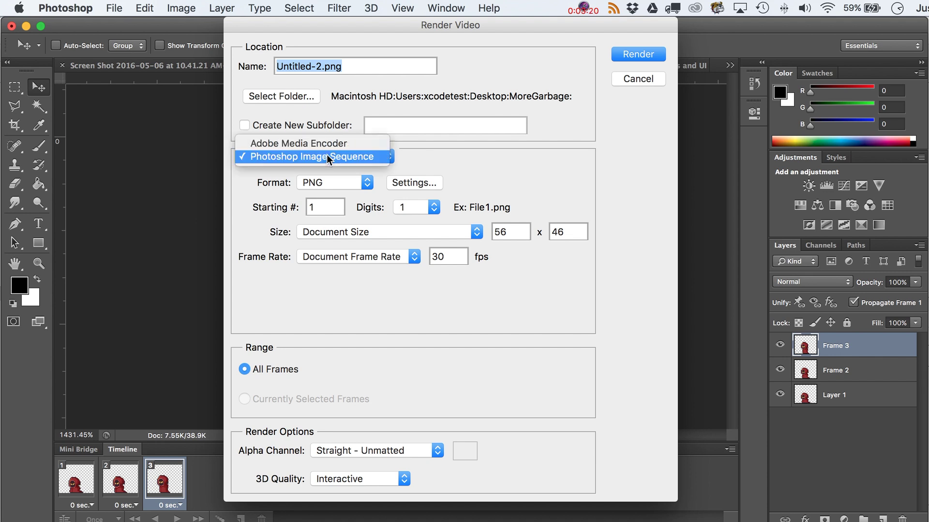
click(352, 147)
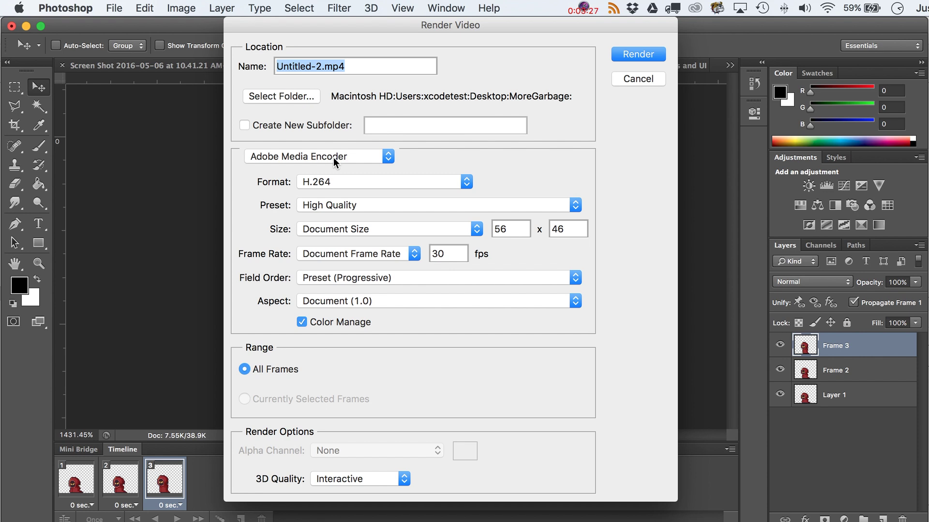
click(333, 157)
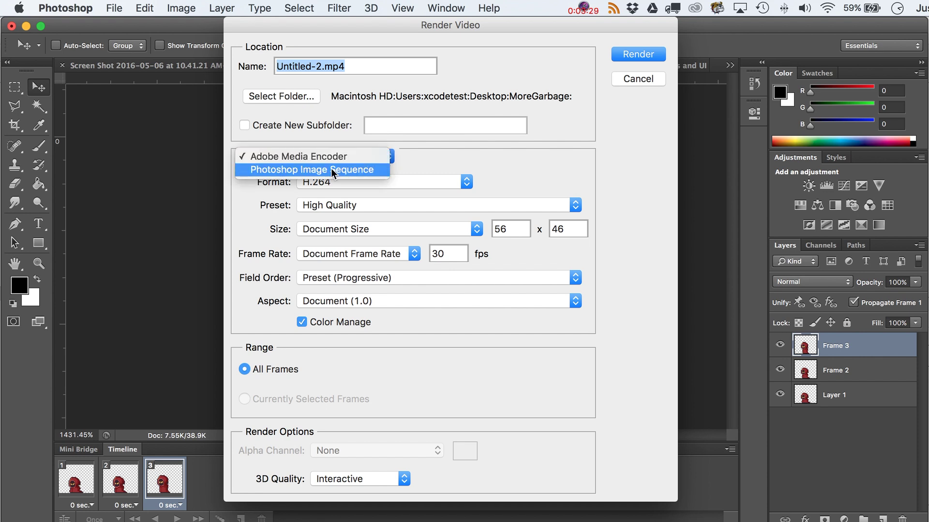
click(333, 170)
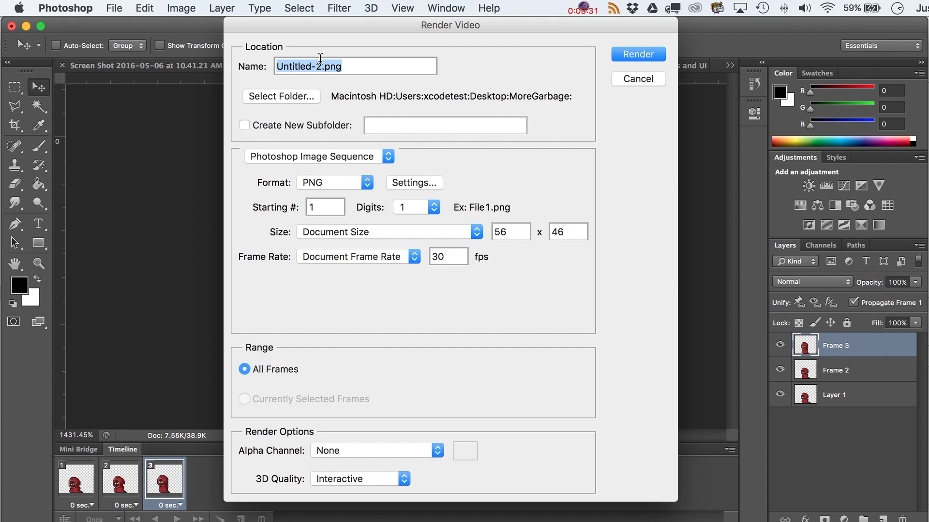
drag(322, 67, 216, 32)
text(Jawa)
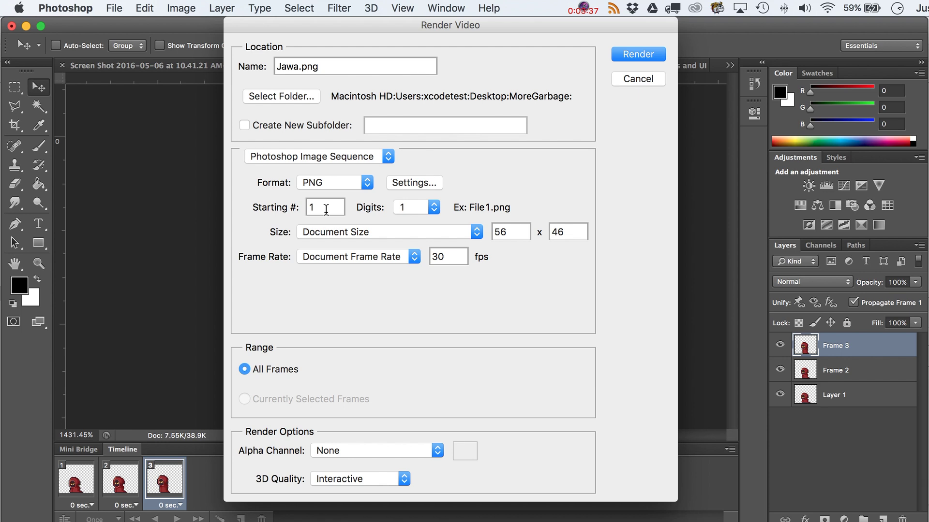
Set the frame numbering Digits to 1
drag(326, 209, 303, 209)
click(414, 207)
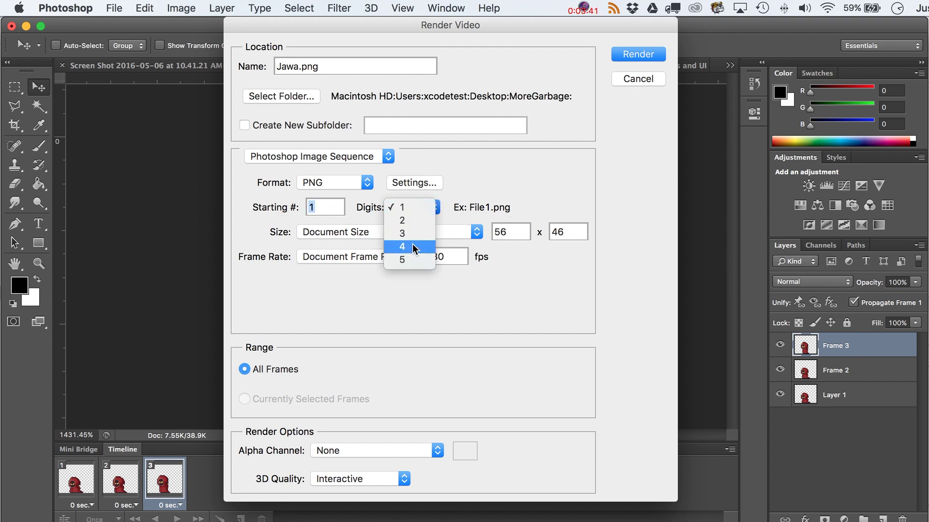
click(413, 247)
click(414, 207)
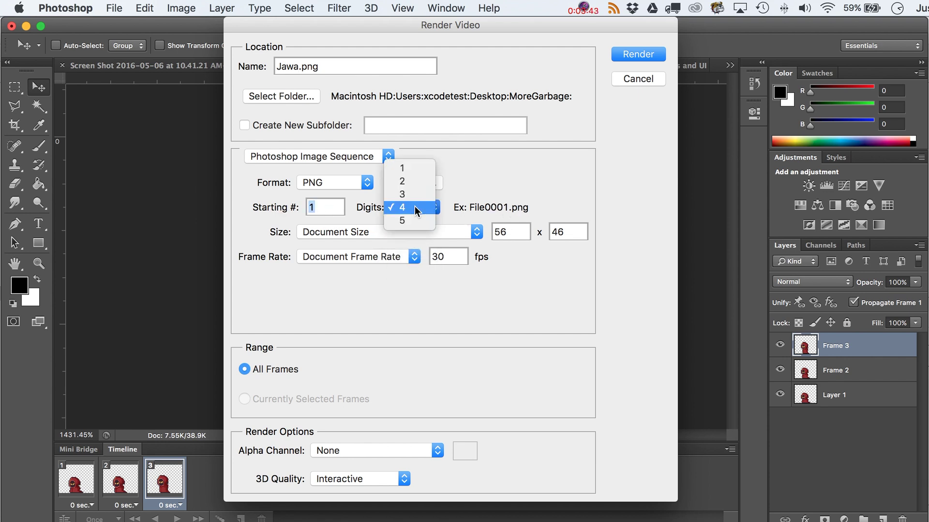
click(421, 170)
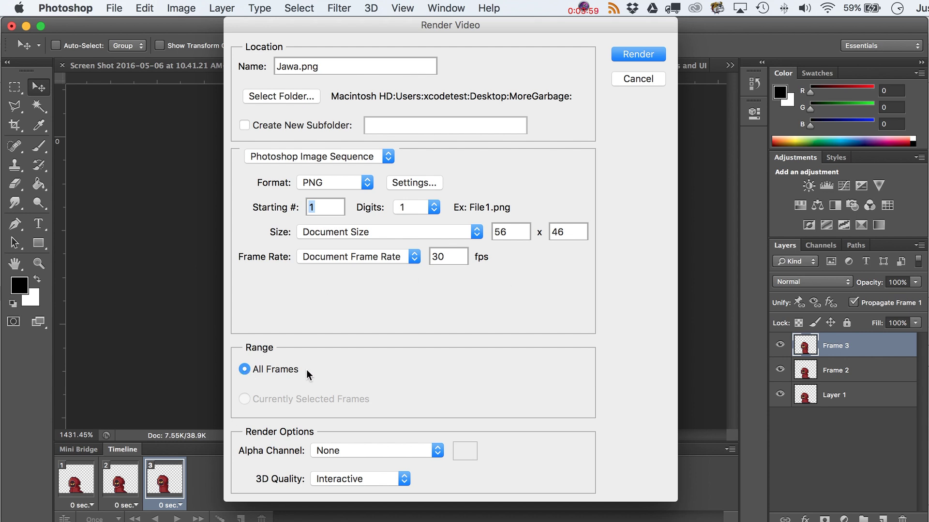
Set Alpha Channel to Straight - Unmatted and render the PNG sequence
click(354, 451)
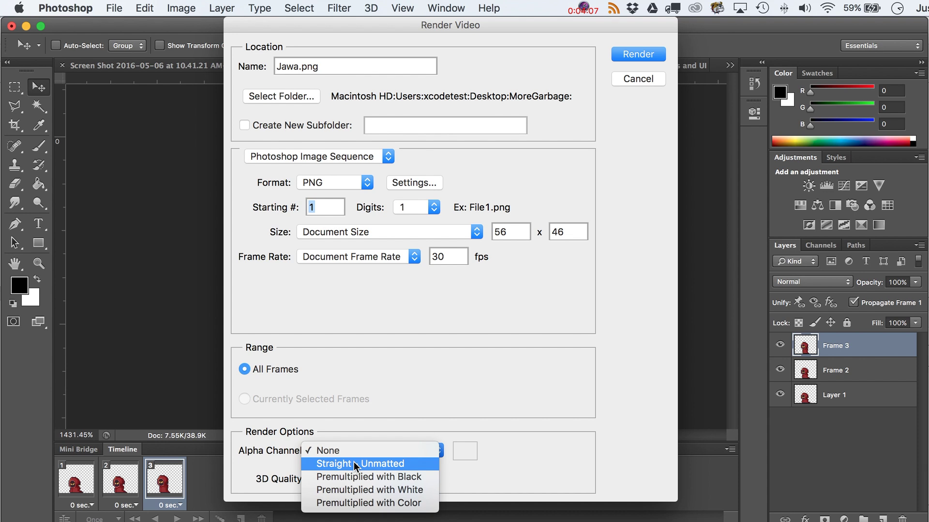
click(353, 462)
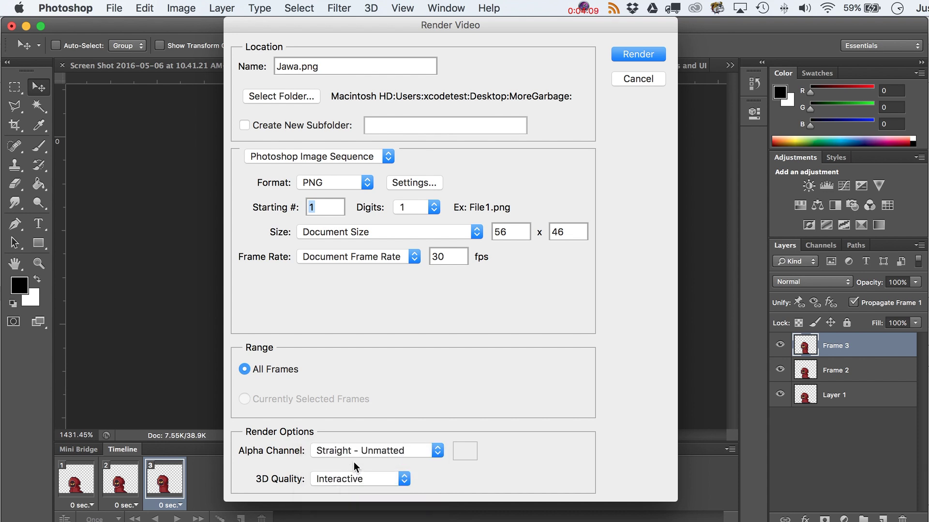
click(347, 477)
click(307, 460)
click(648, 55)
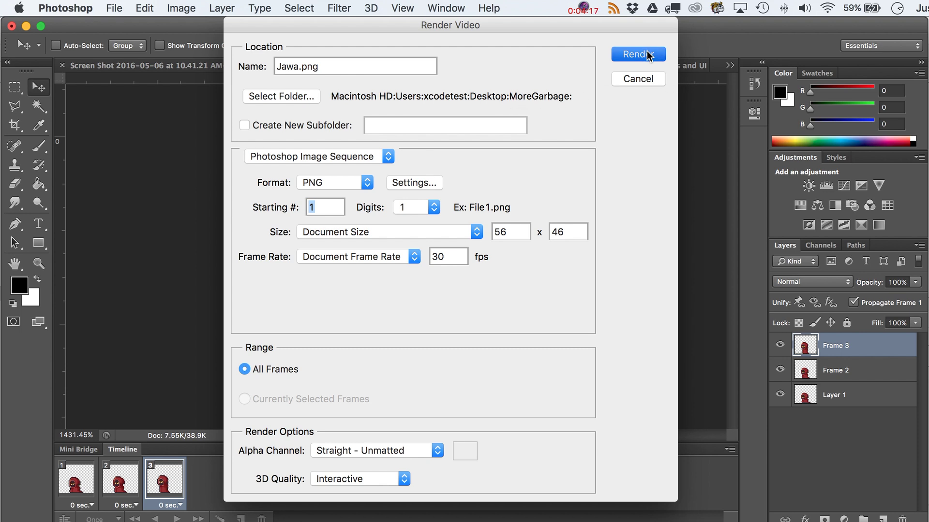
Replace the existing files, Quick Look through Jawa1.png to Jawa3.png, then minimize Finder
click(617, 230)
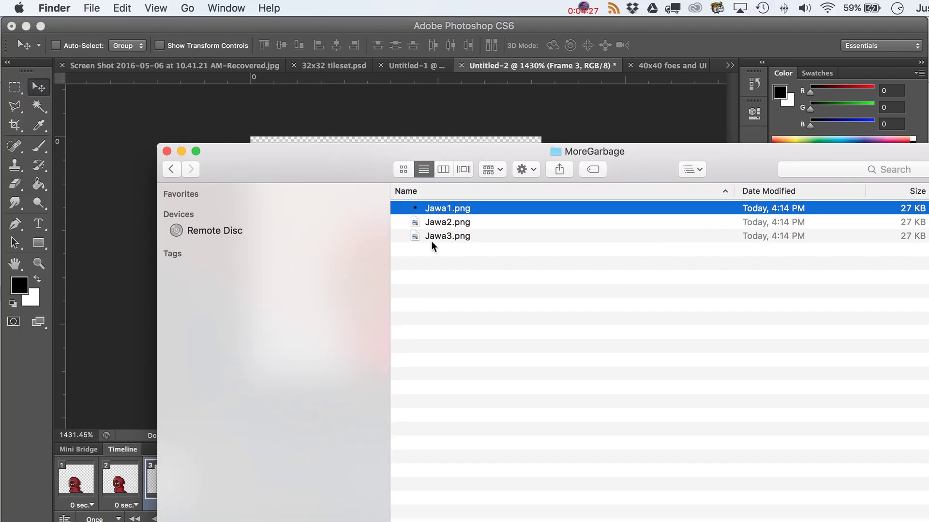
key(space)
key(Down)
key(Down)
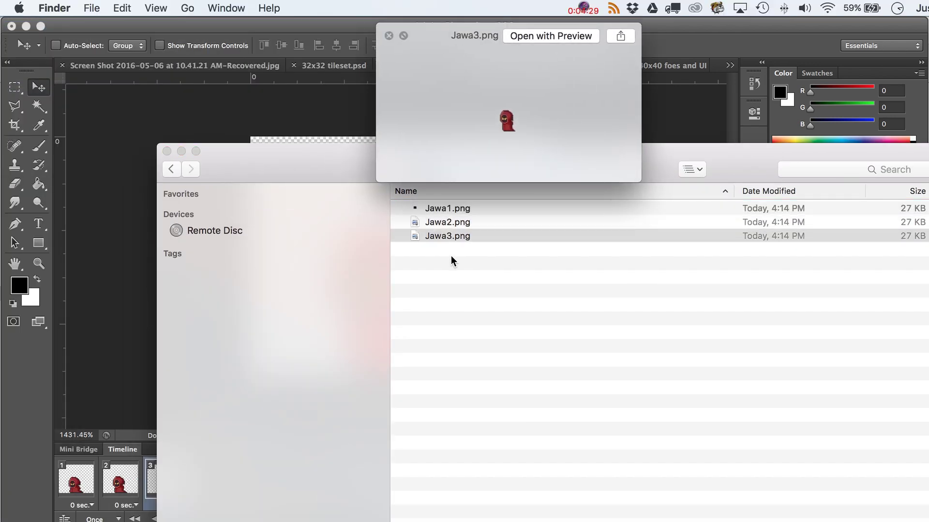
key(Up)
key(Up)
key(Down)
key(Down)
key(Up)
key(Up)
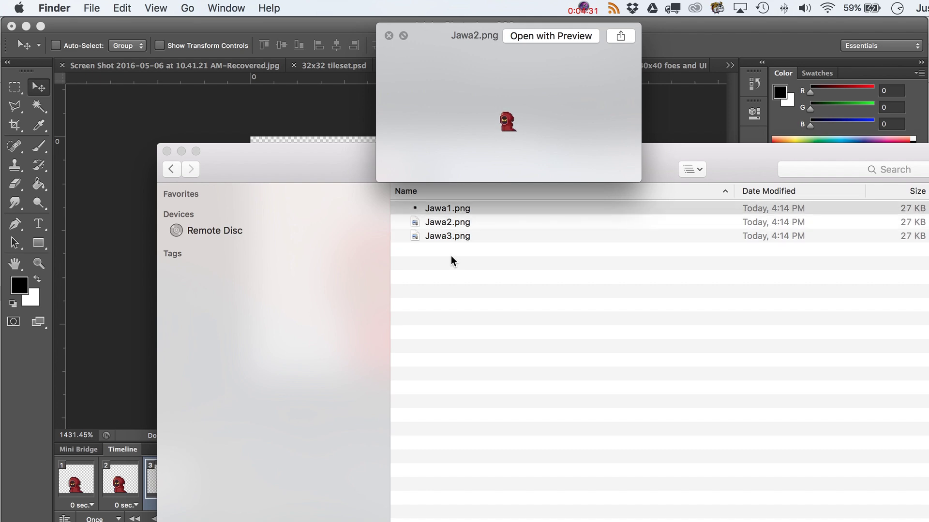
key(Down)
key(Down)
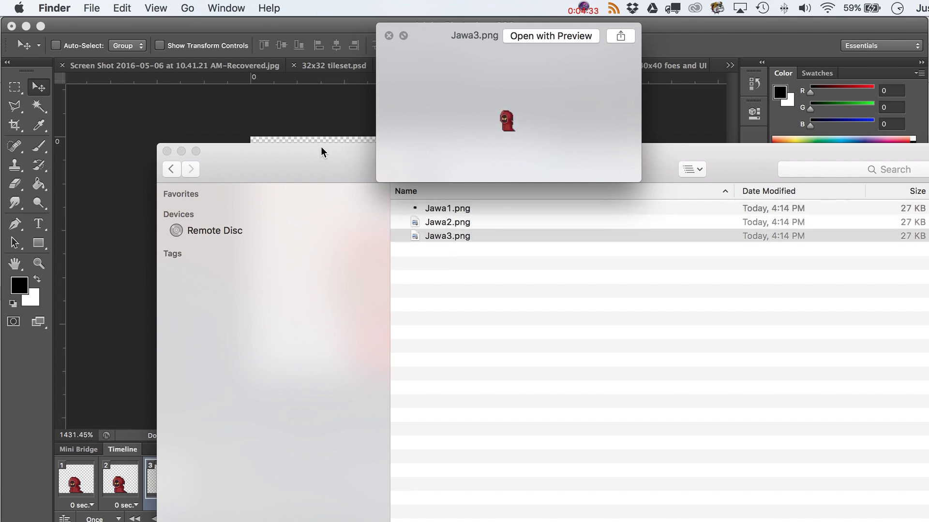
double_click(318, 157)
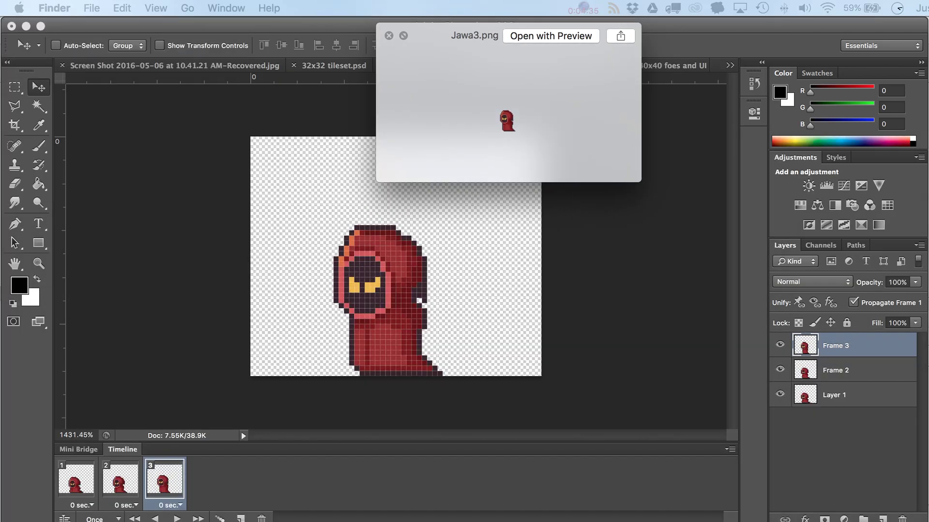
In Save for Web, keep GIF format and set Looping Options to Forever
click(167, 203)
click(114, 8)
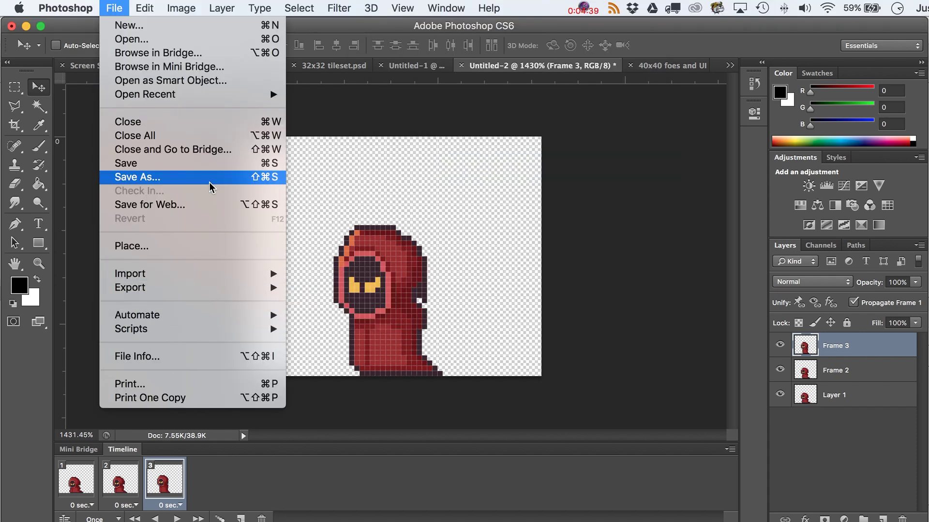
click(201, 204)
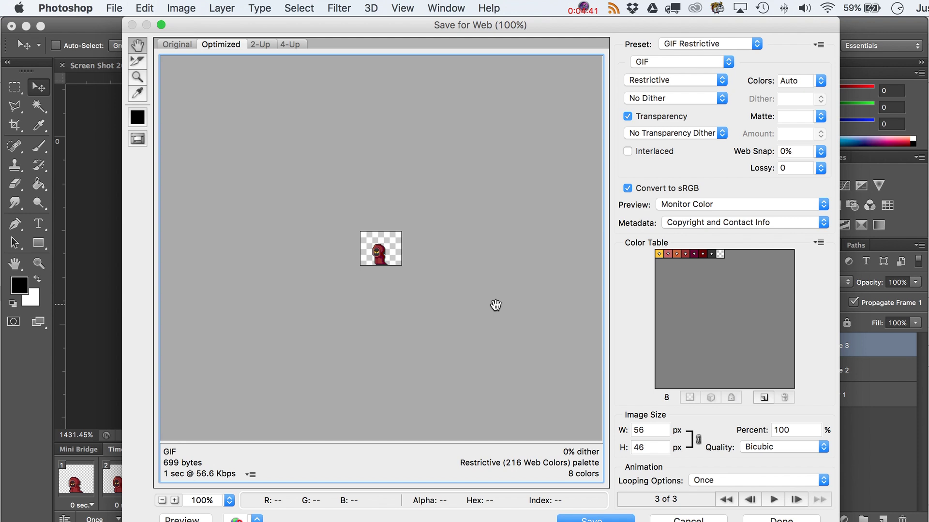
click(690, 61)
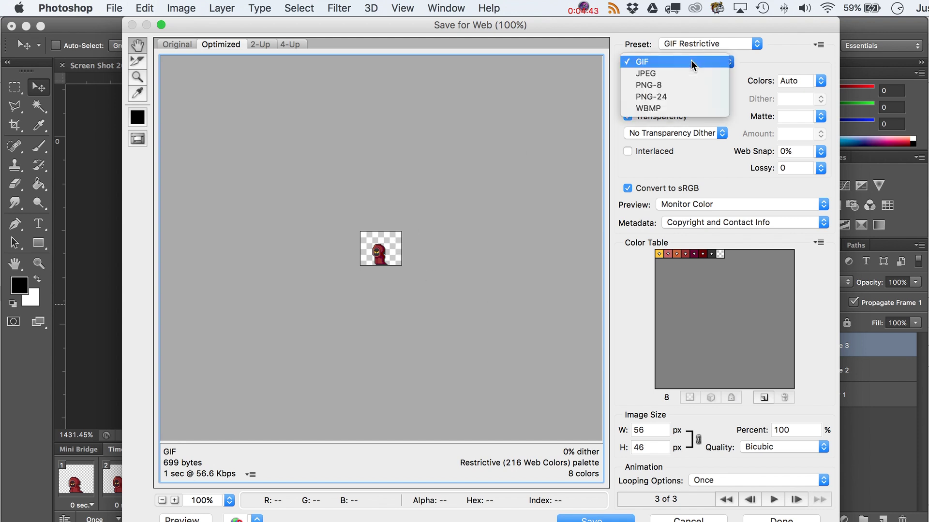
click(690, 60)
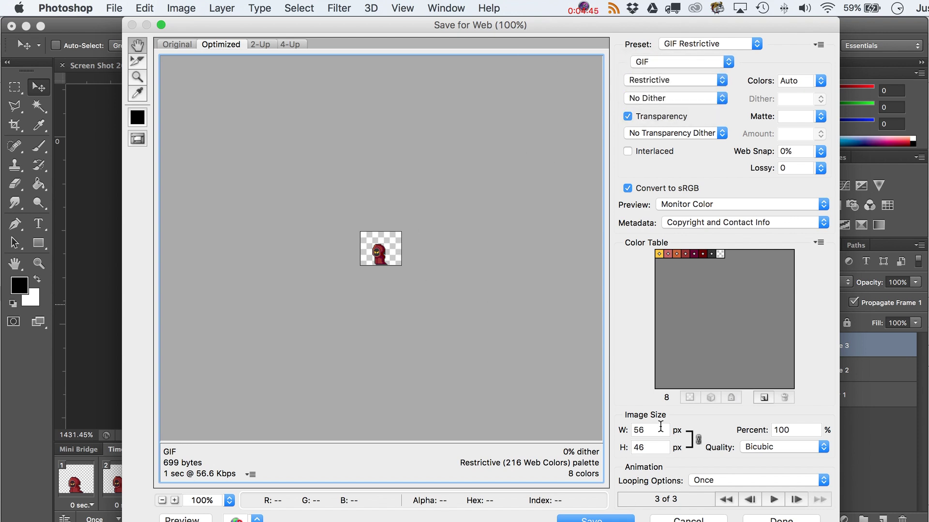
click(736, 478)
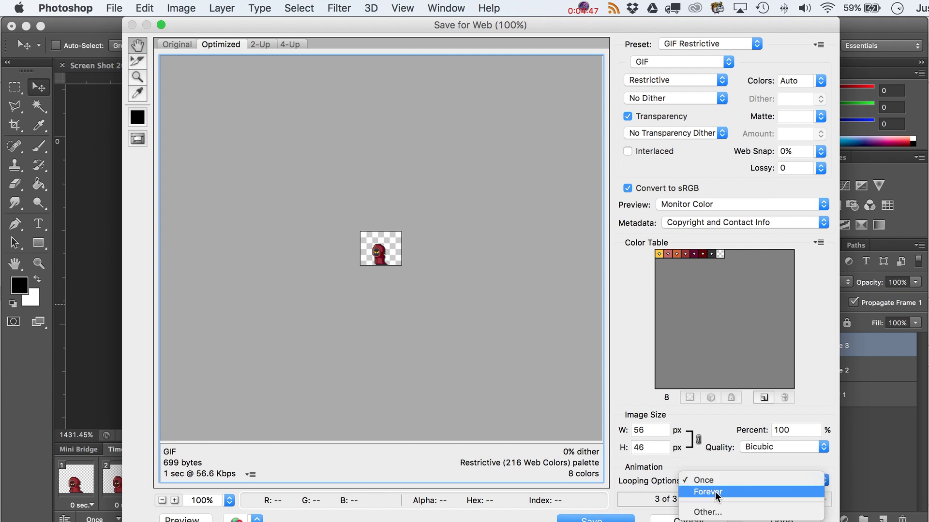
click(714, 492)
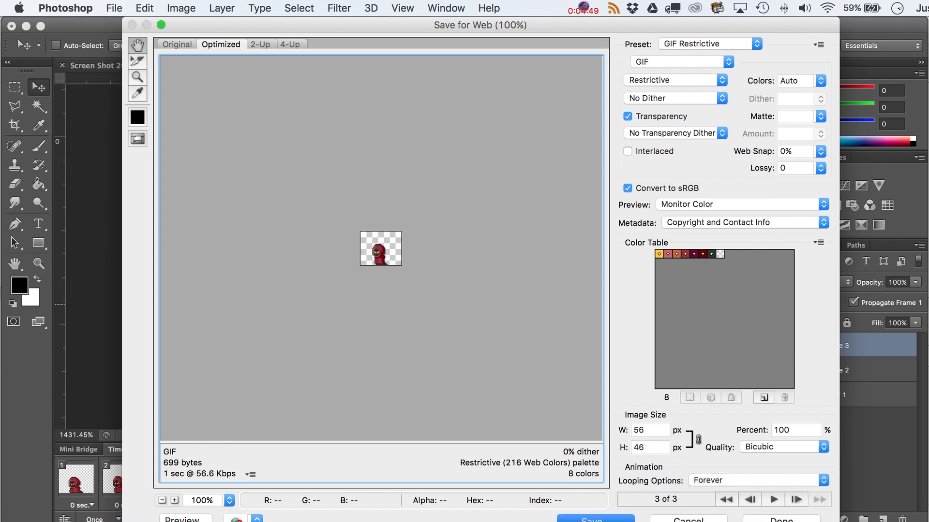
Save the animation as jawa.gif in the MoreGarbage folder
key(Return)
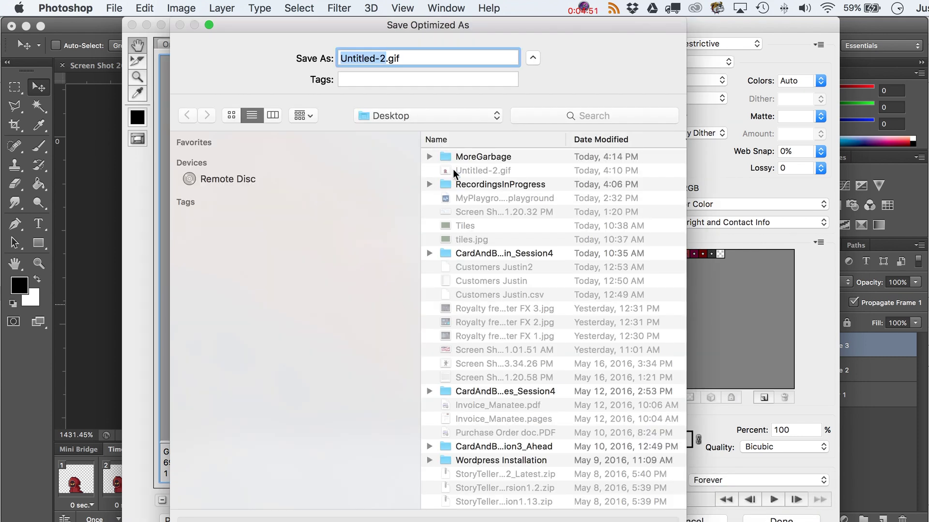
text(jawa)
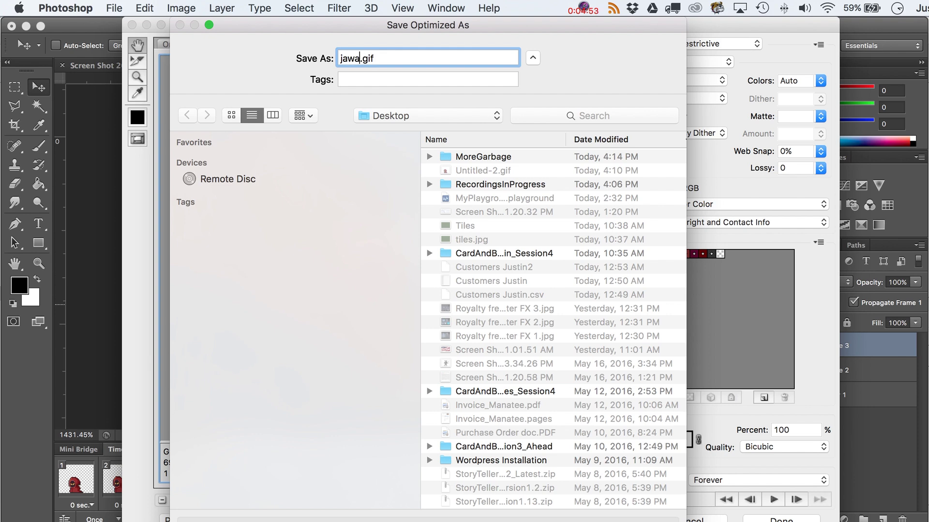
double_click(483, 159)
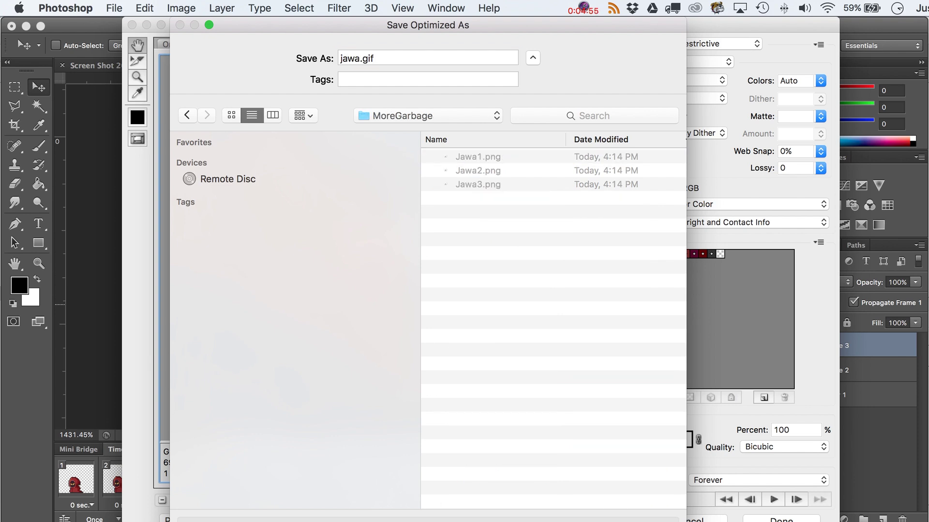
key(Return)
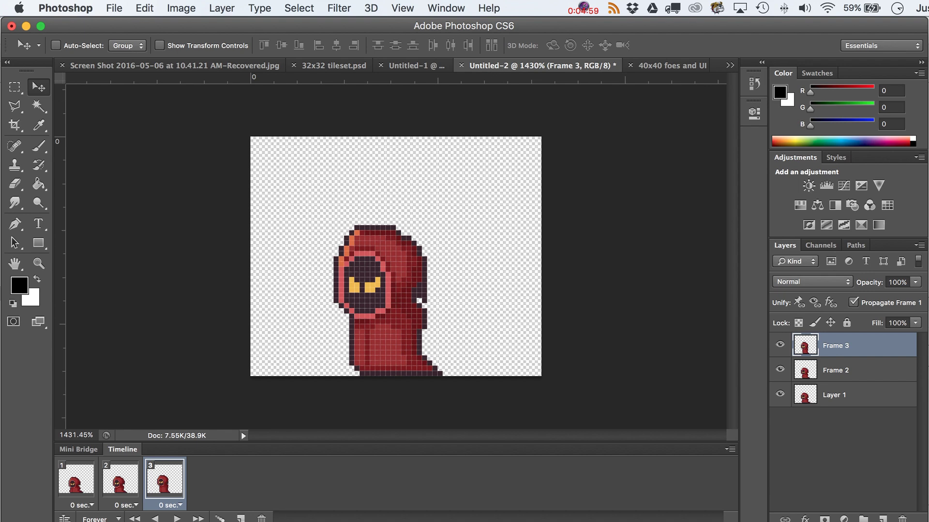
Quick Look jawa.gif and open it in Preview to check the sprite
key(space)
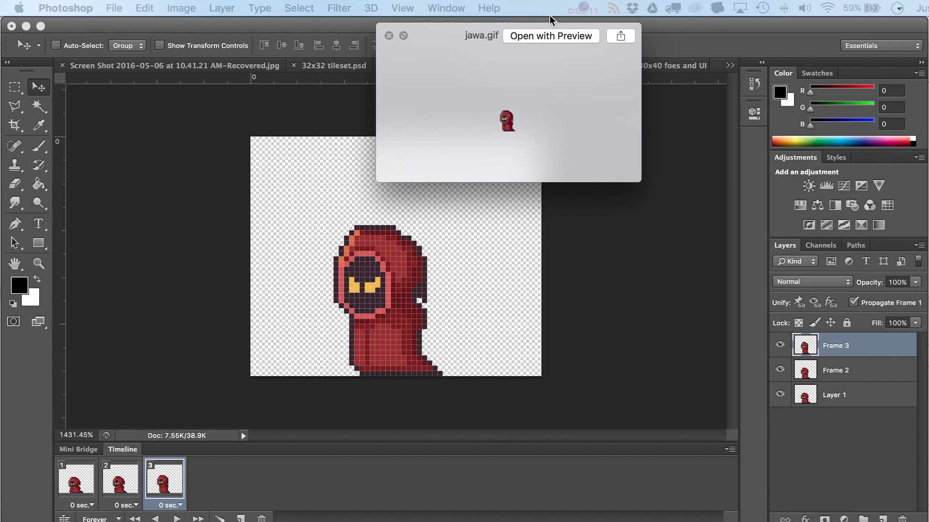
click(550, 34)
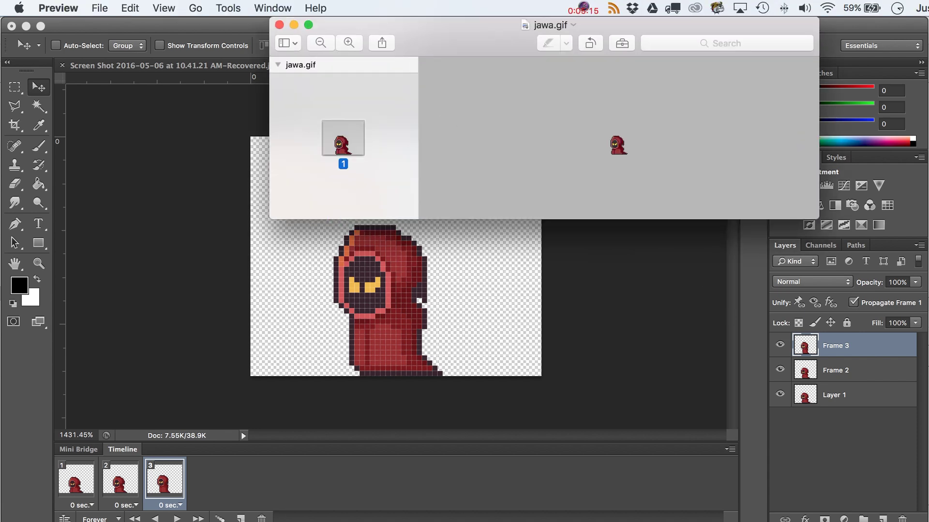
Close jawa.gif in Preview, then close Safari after the animation plays
key(super+w)
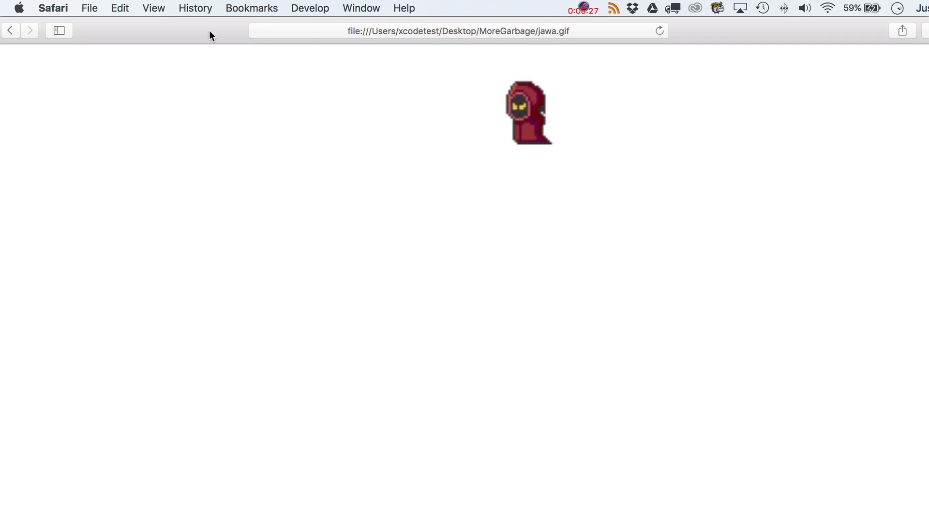
key(super+w)
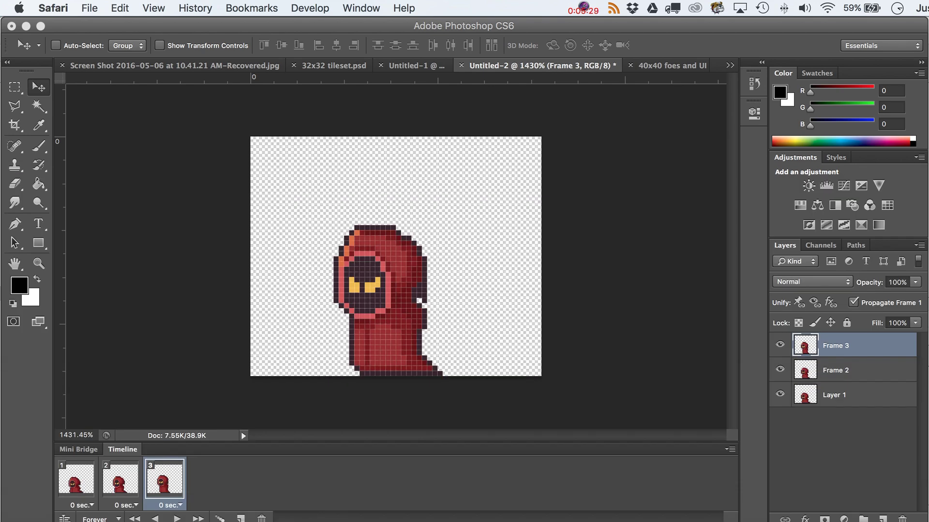